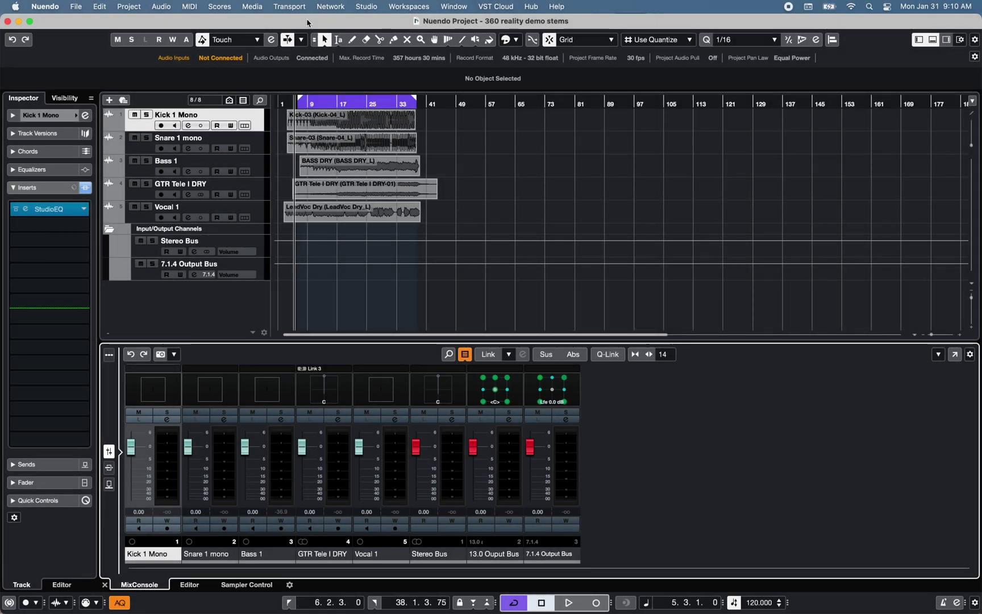
Step: Review the project setup settings and close them
{"action": "left_click", "coordinate": [128, 6]}
{"action": "left_click", "coordinate": [142, 475]}
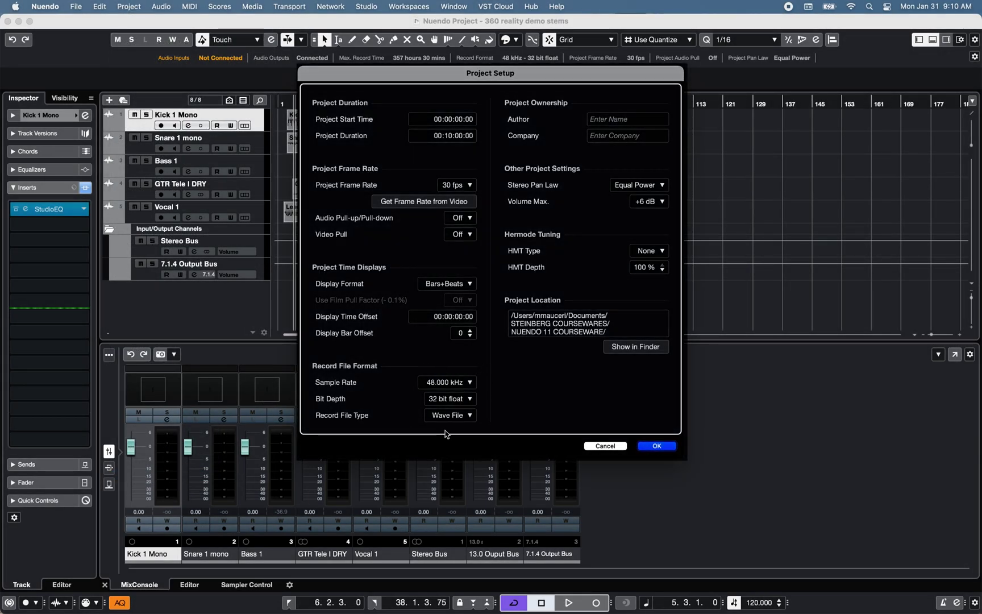
{"action": "left_click", "coordinate": [654, 446]}
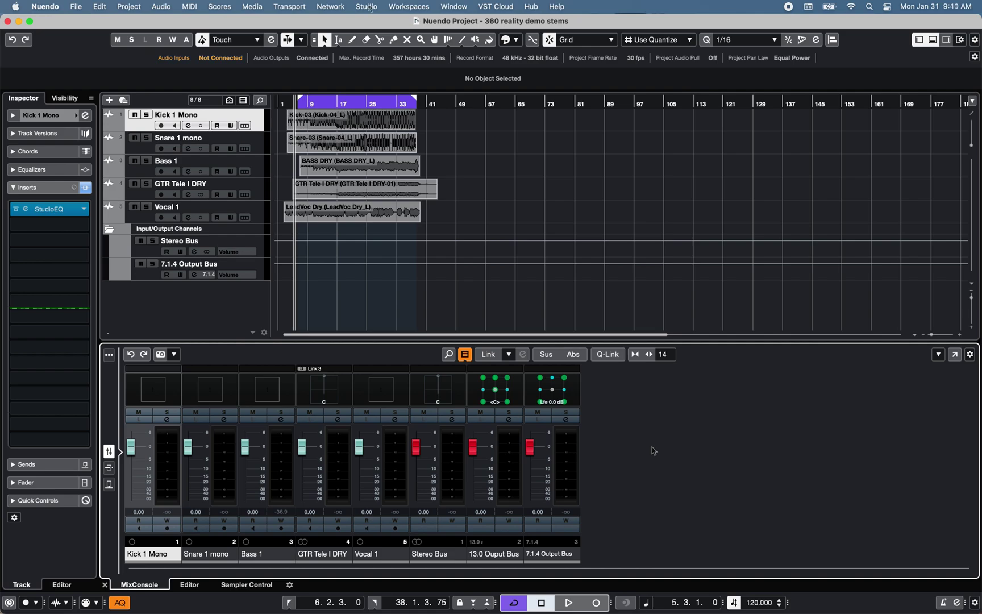
Step: Check the 360 WalkMix Creator plug-in details in the Plug-in Manager
{"action": "left_click", "coordinate": [368, 6]}
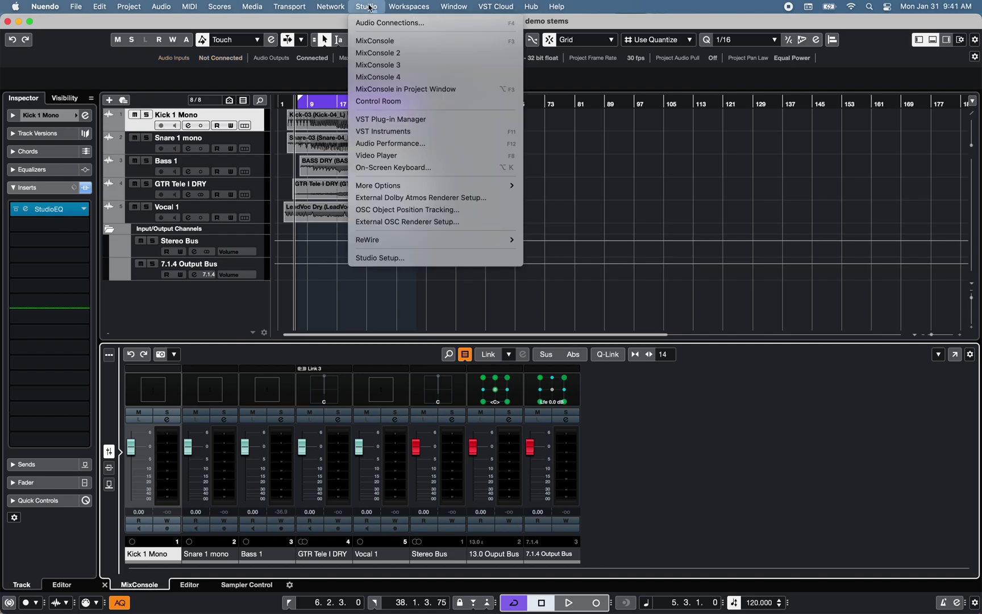
{"action": "left_click", "coordinate": [384, 120]}
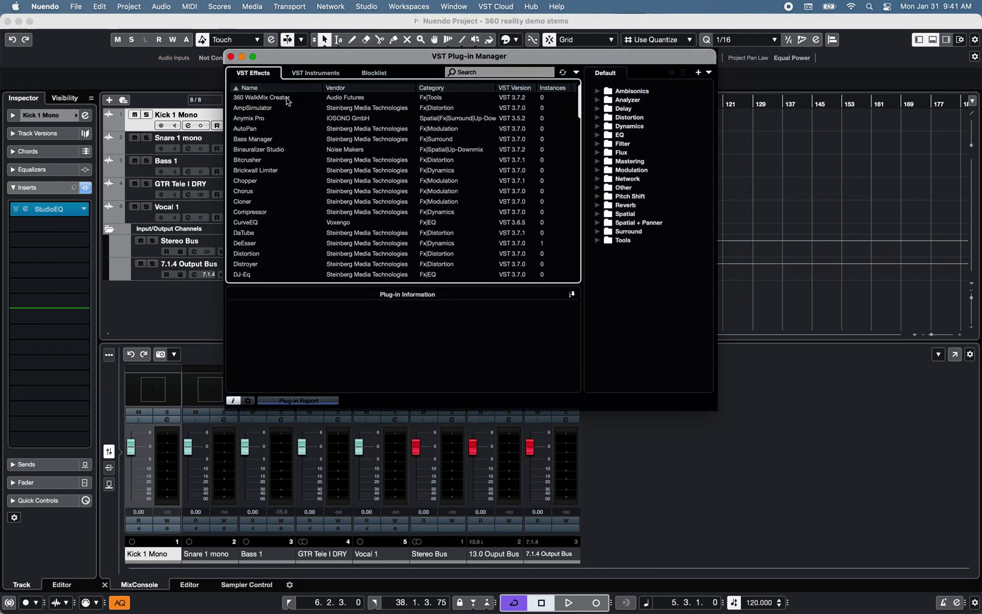
{"action": "left_click", "coordinate": [289, 99]}
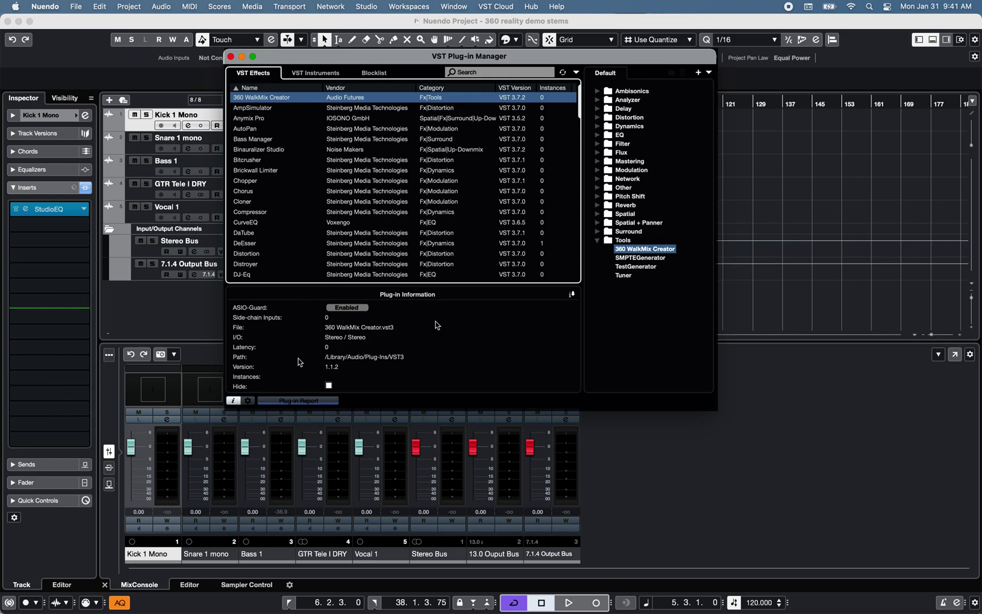
{"action": "left_click", "coordinate": [230, 56]}
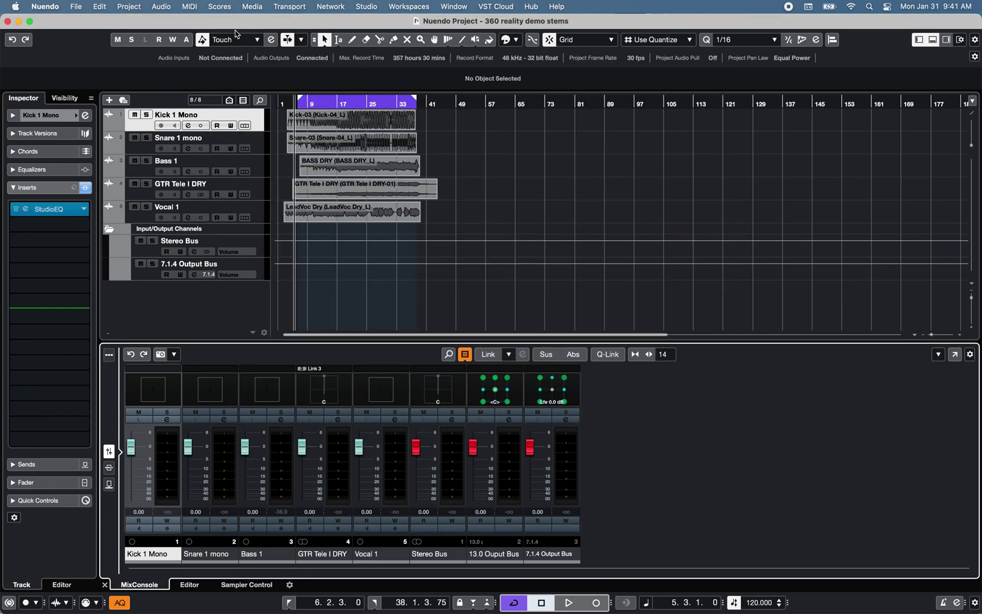
Step: Inspect the output buses (Stereo, 13.0, 7.1.4) and the 7.1.4 routing in Audio Connections
{"action": "left_click", "coordinate": [366, 6]}
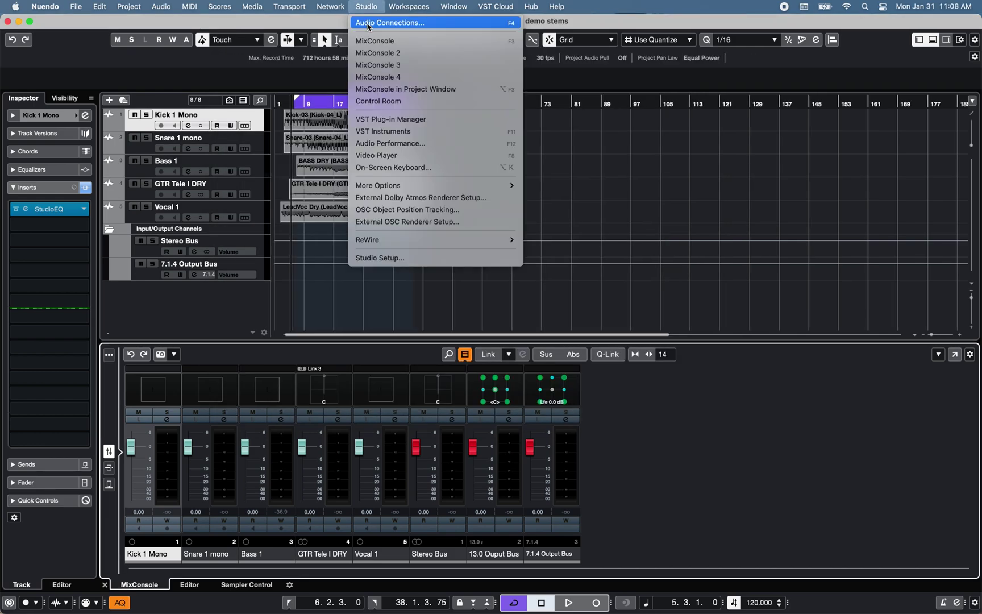
{"action": "left_click", "coordinate": [366, 25]}
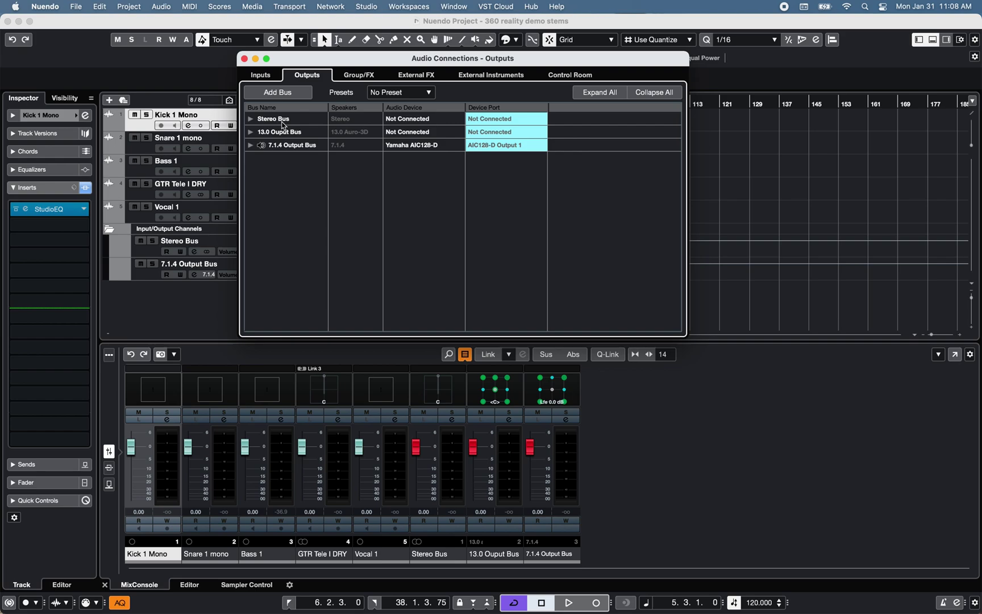
{"action": "left_click", "coordinate": [282, 123]}
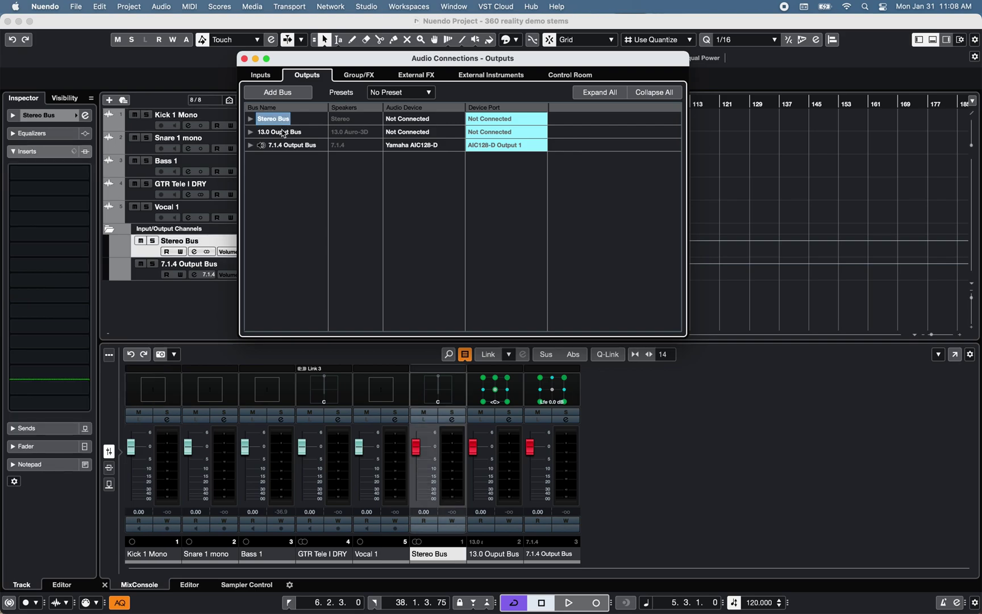
{"action": "left_click", "coordinate": [284, 134]}
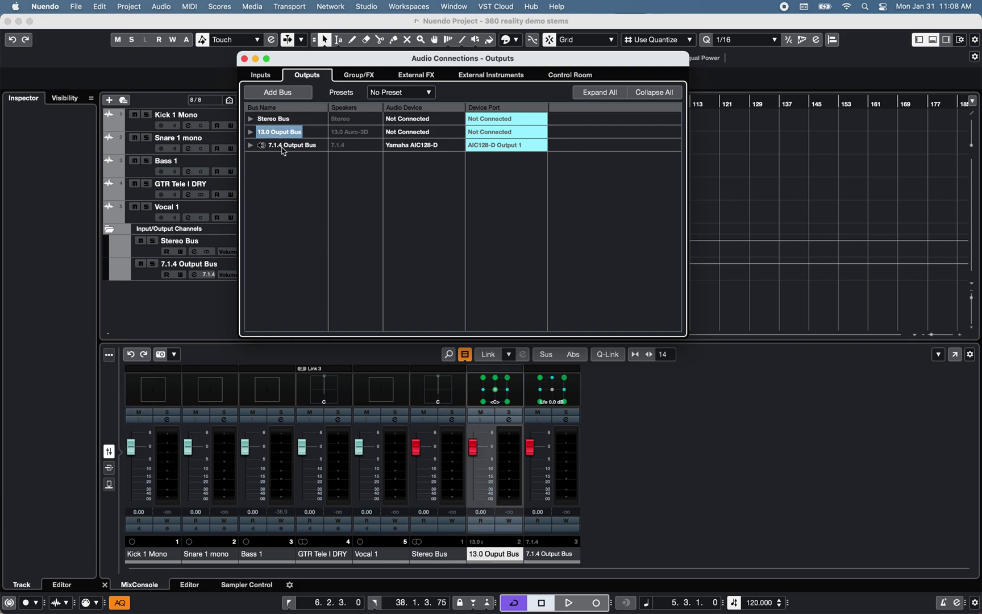
{"action": "left_click", "coordinate": [284, 146]}
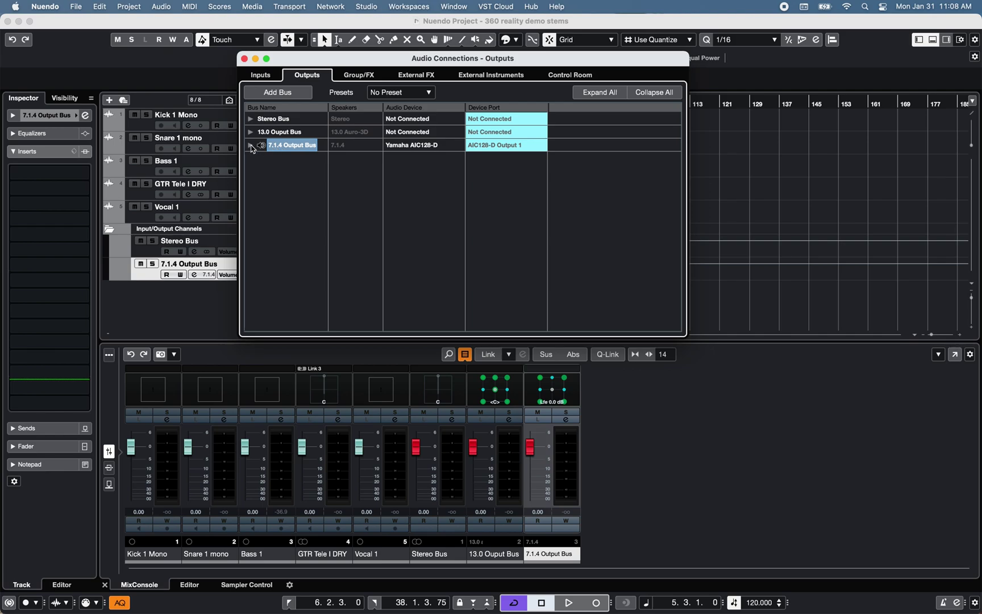
{"action": "left_click", "coordinate": [251, 145]}
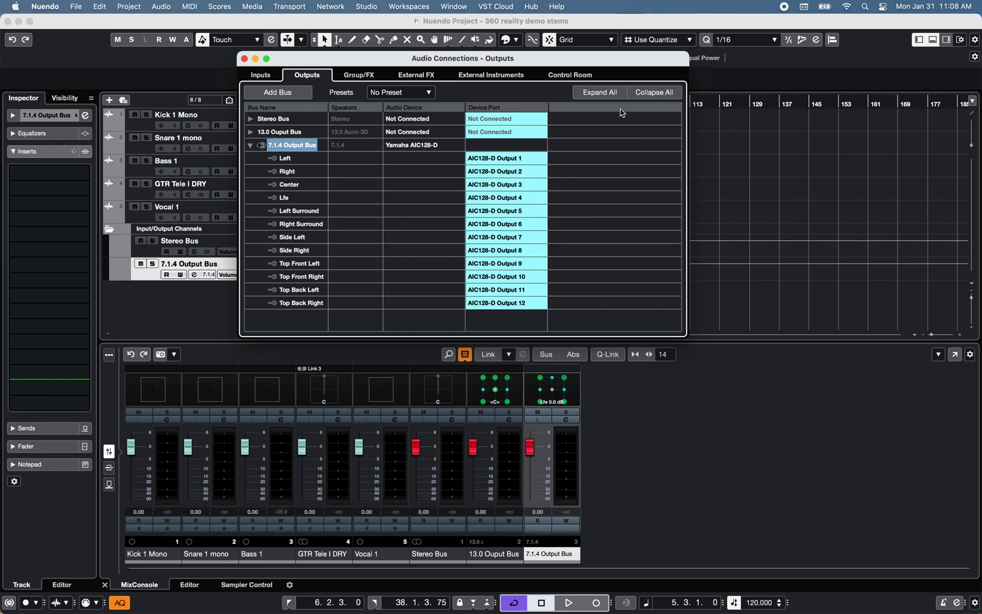
{"action": "left_click", "coordinate": [570, 74]}
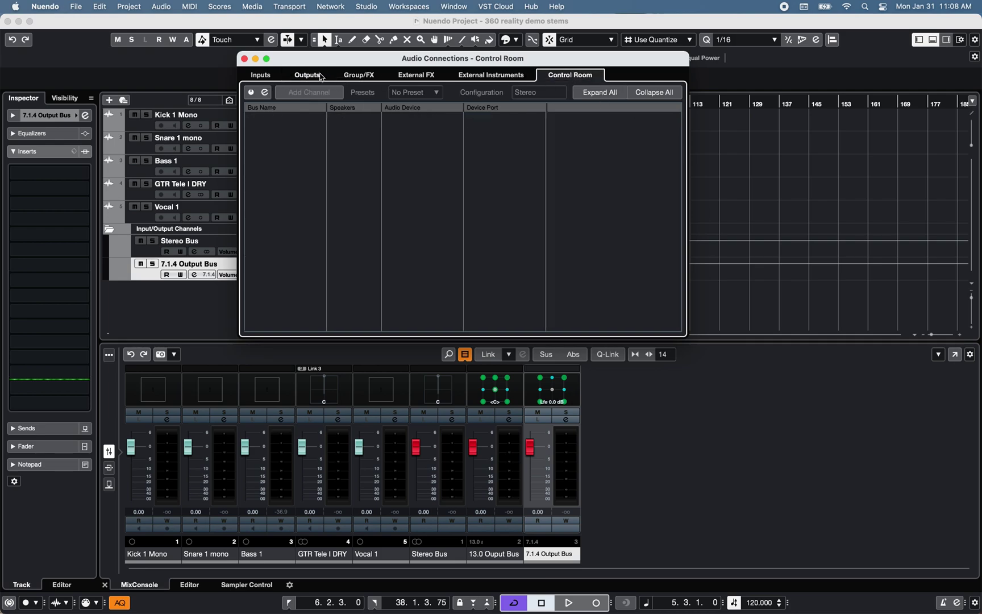
{"action": "left_click", "coordinate": [321, 77]}
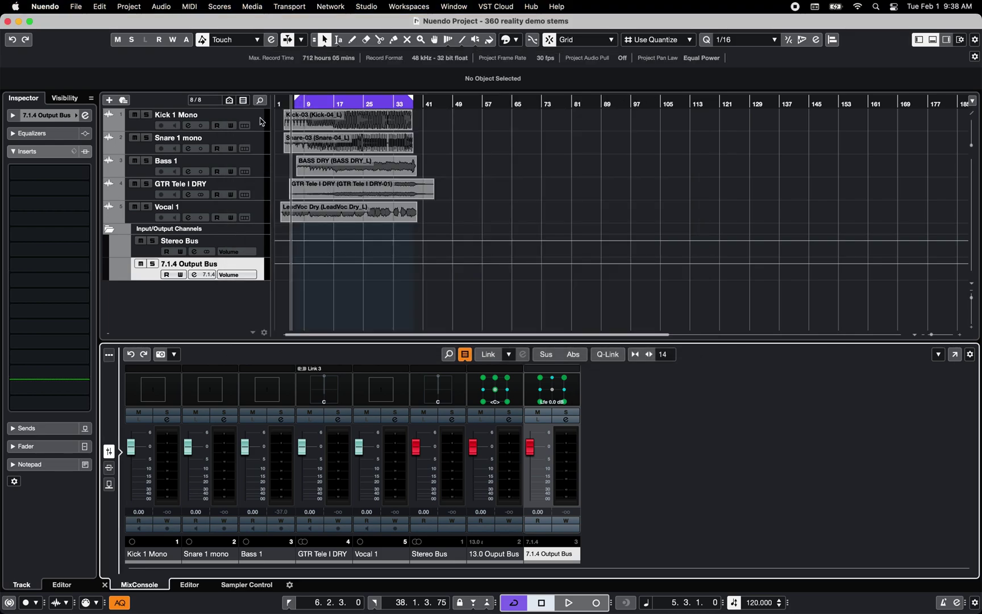
Step: Select the five tracks Kick 1 Mono through Vocal 1 and show the mixer insert slots
{"action": "left_click", "coordinate": [261, 122]}
{"action": "left_click", "coordinate": [261, 216], "text": "shift"}
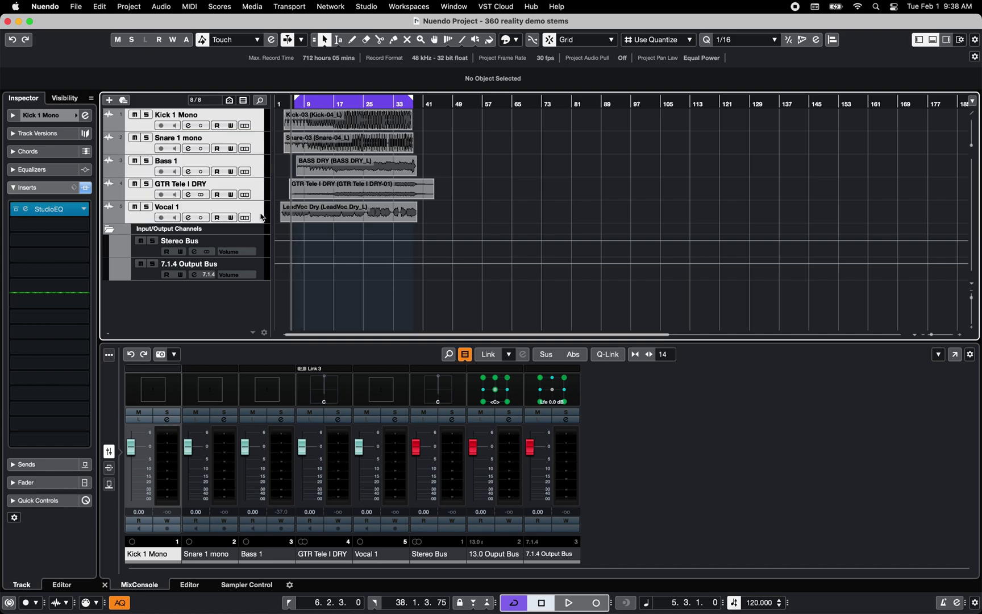
{"action": "left_click", "coordinate": [109, 467]}
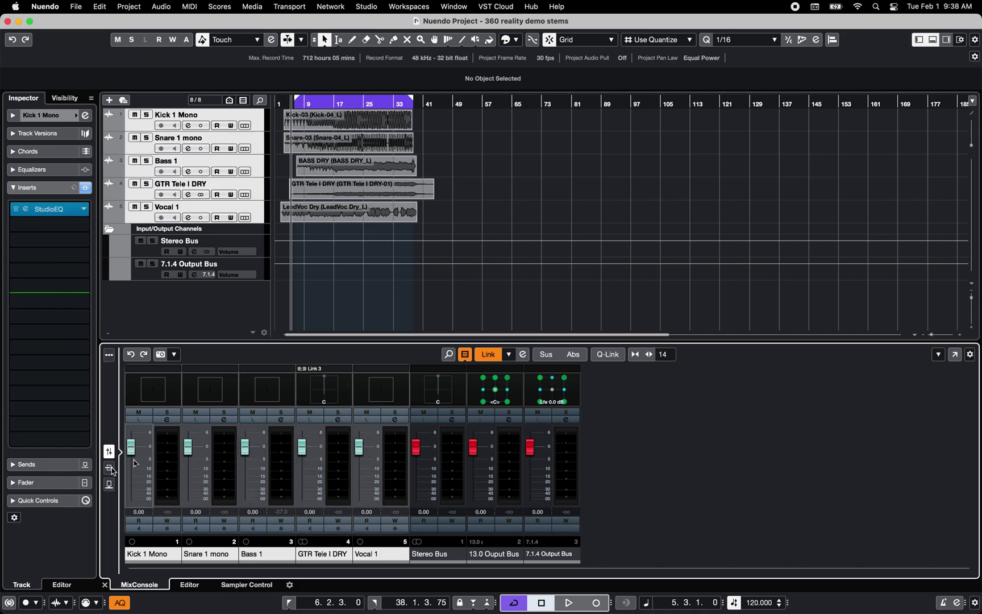
{"action": "scroll", "coordinate": [973, 400], "scroll_direction": "down", "scroll_amount": 1}
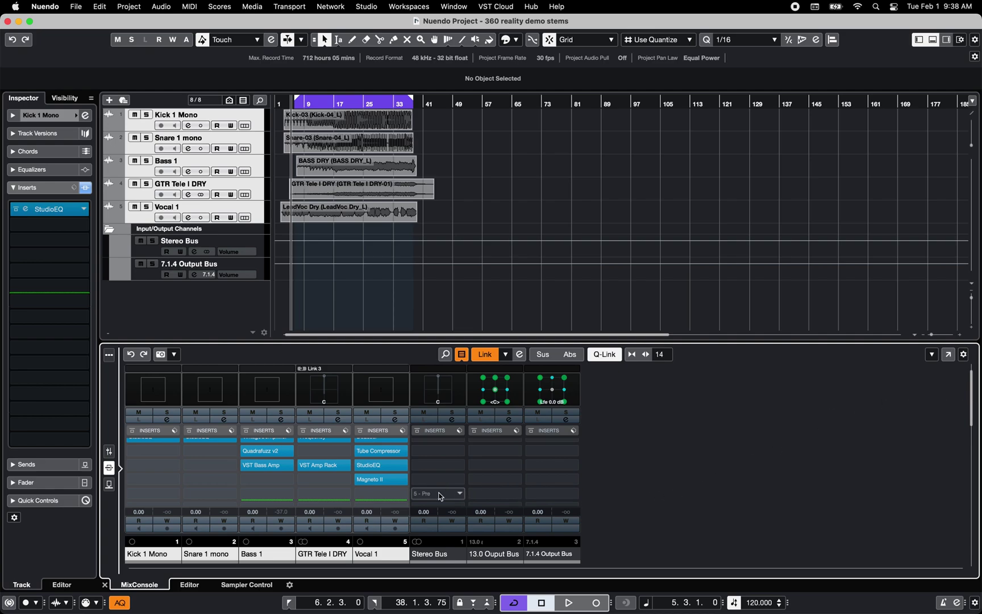
Step: Insert 360 WalkMix Creator on all five channels, check Vocal 1's instance, and select the 7.1.4 Output Bus
{"action": "left_click", "coordinate": [405, 494]}
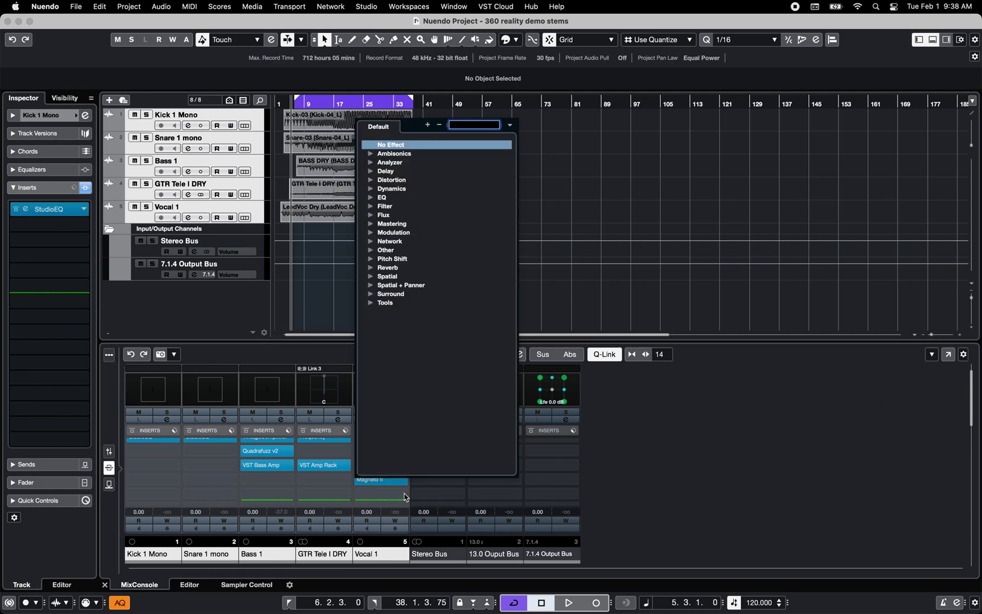
{"action": "left_click", "coordinate": [370, 303]}
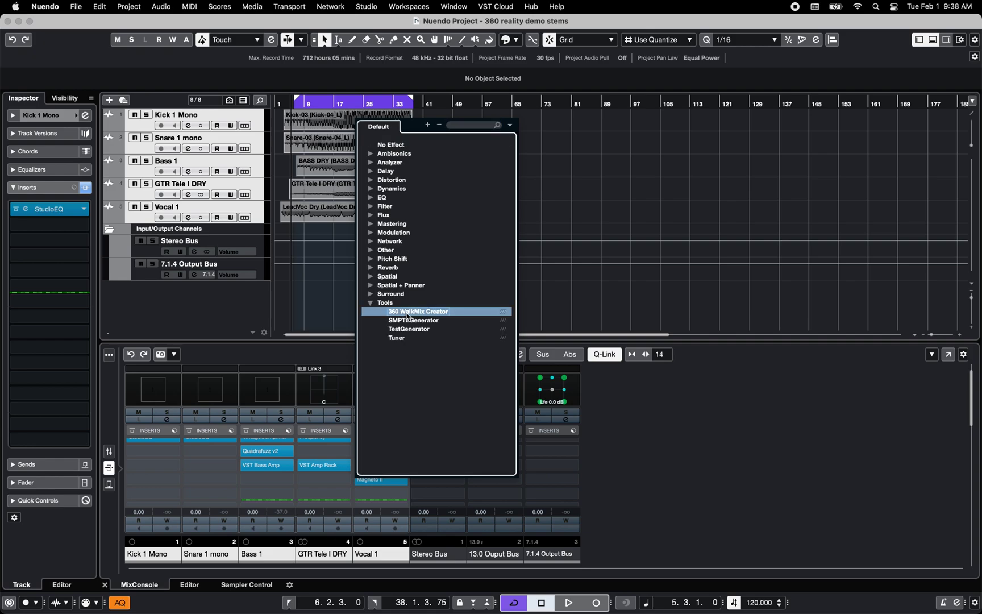
{"action": "left_click", "coordinate": [407, 313]}
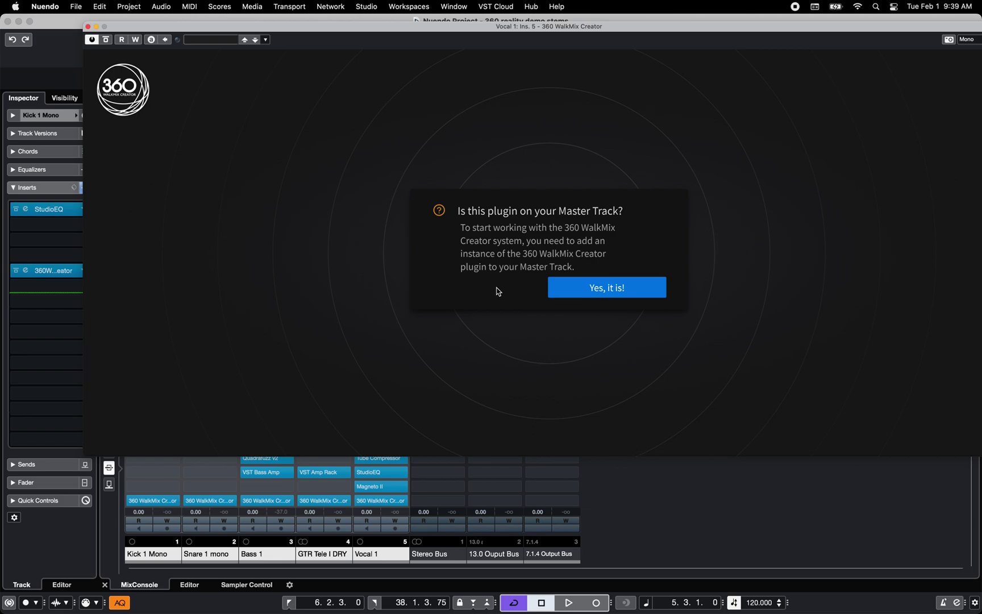
{"action": "left_click", "coordinate": [89, 27]}
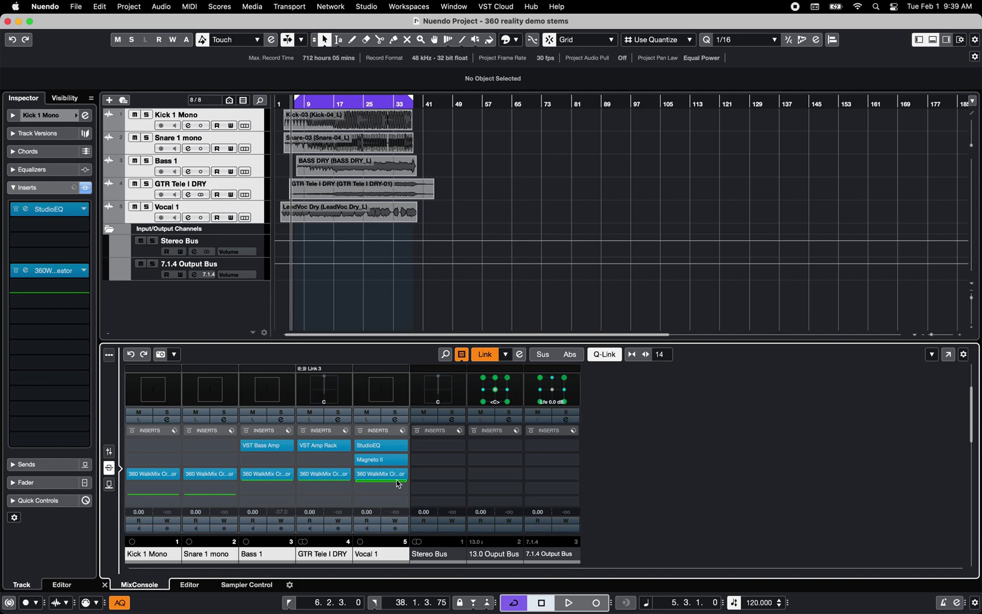
{"action": "left_click", "coordinate": [397, 475]}
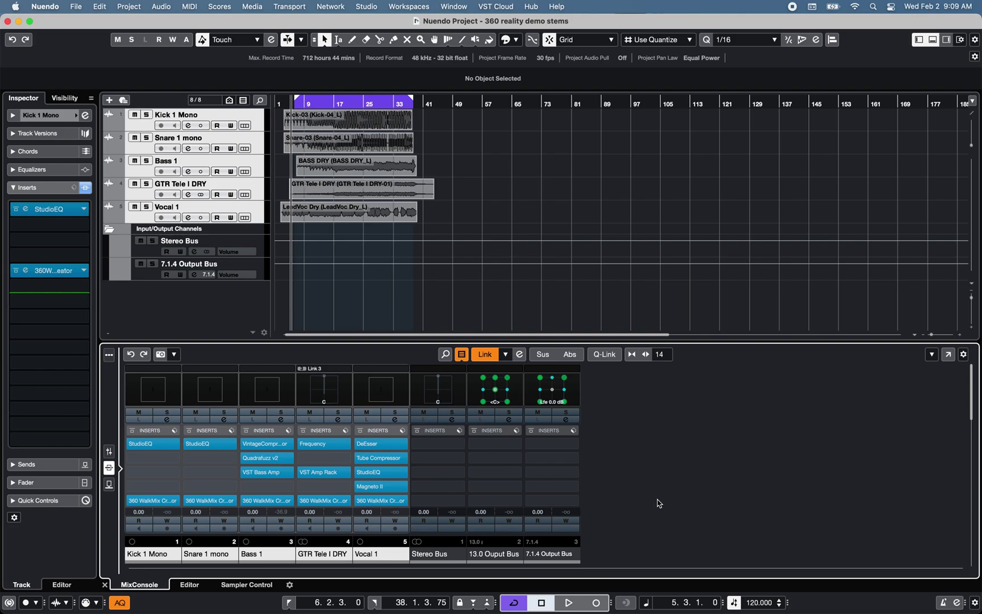
{"action": "left_click", "coordinate": [151, 275]}
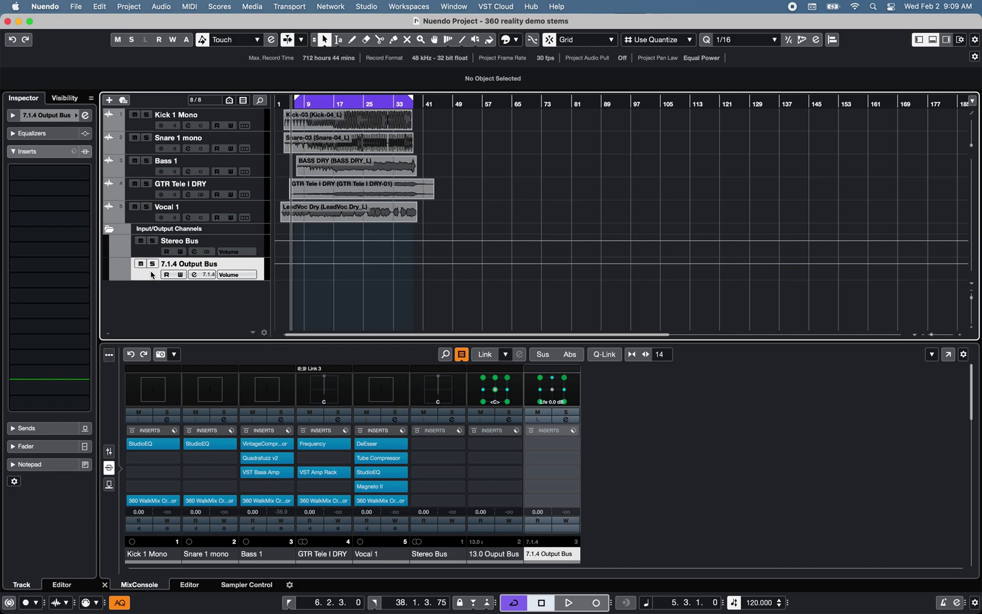
Step: Add 360 WalkMix Creator to the 7.1.4 Output Bus, then select Kick 1 Mono and open its instance
{"action": "left_click", "coordinate": [552, 444]}
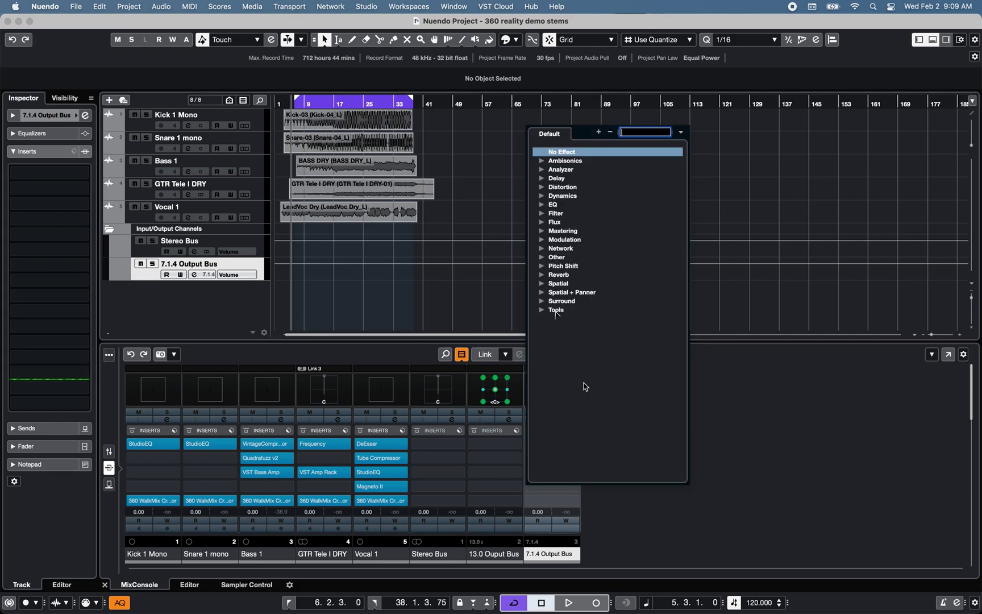
{"action": "left_click", "coordinate": [542, 310]}
{"action": "left_click", "coordinate": [575, 320]}
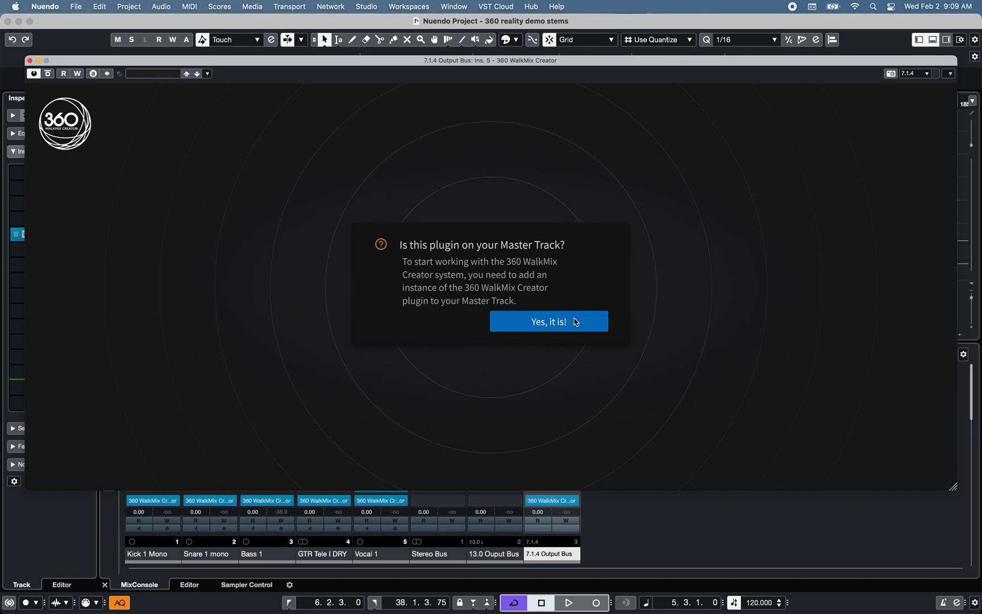
{"action": "left_click", "coordinate": [575, 321]}
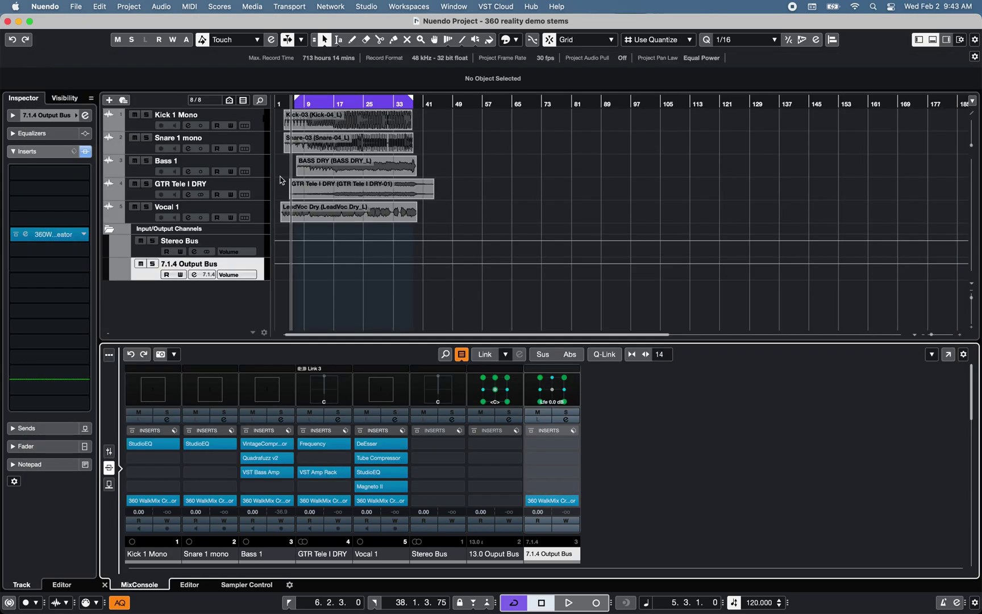
{"action": "left_click", "coordinate": [259, 119]}
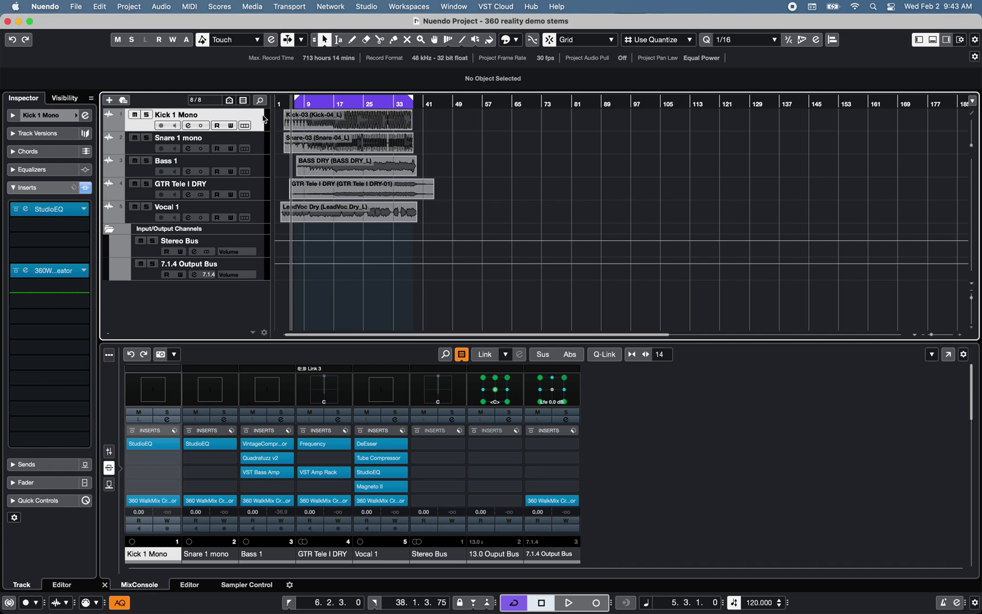
{"action": "left_click", "coordinate": [26, 271]}
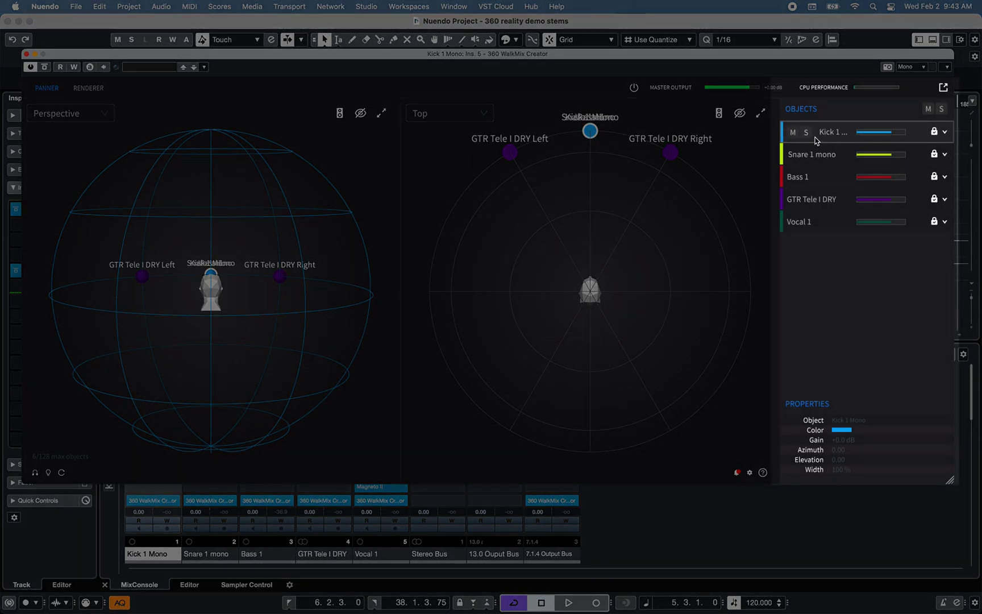
Step: Look over Kick 1 Mono's panner, open its object colour choices, and move the plugin window lower
{"action": "mouse_move", "coordinate": [815, 155]}
{"action": "mouse_move", "coordinate": [879, 180]}
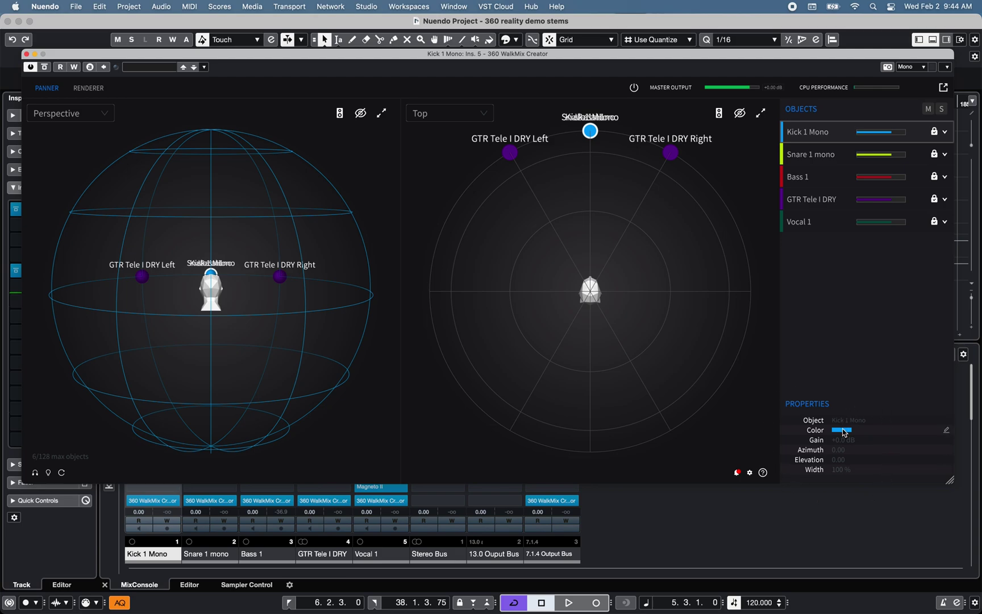
{"action": "left_click", "coordinate": [843, 432]}
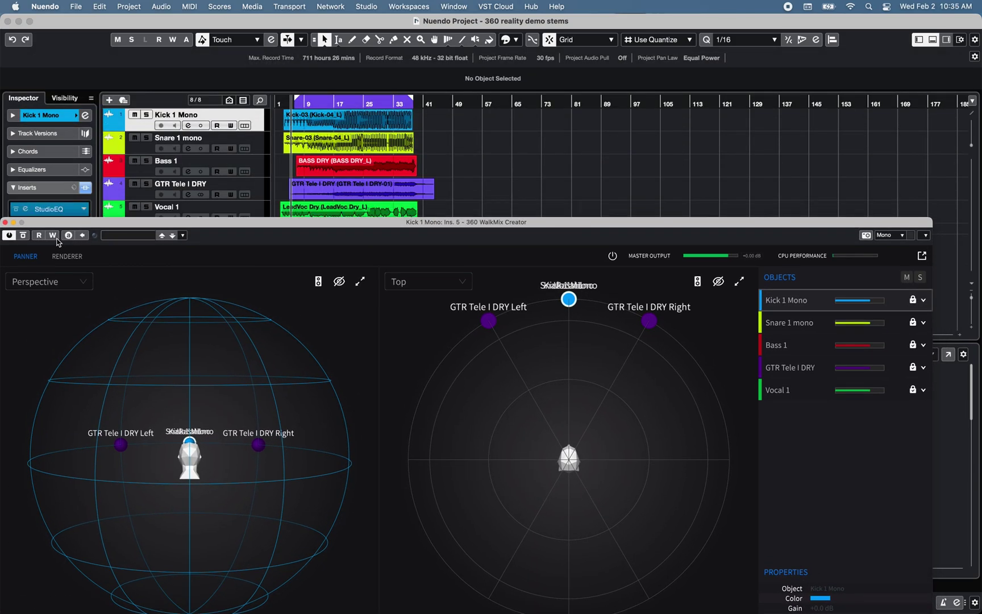
{"action": "left_click_drag", "start_coordinate": [77, 221], "coordinate": [80, 250]}
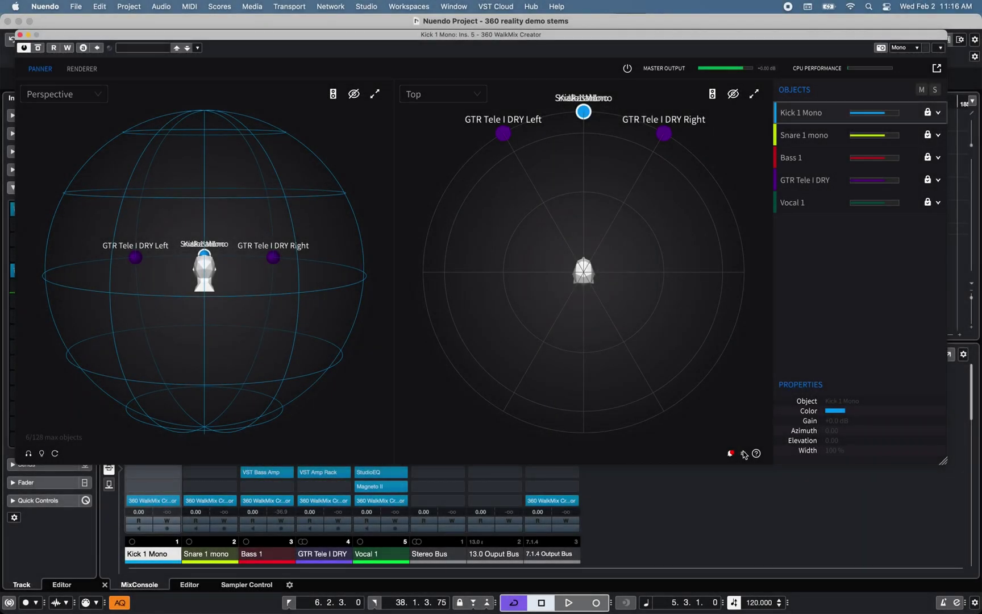
Step: Show the speaker layout settings in Perspective view and orbit the speaker sphere
{"action": "left_click", "coordinate": [744, 453]}
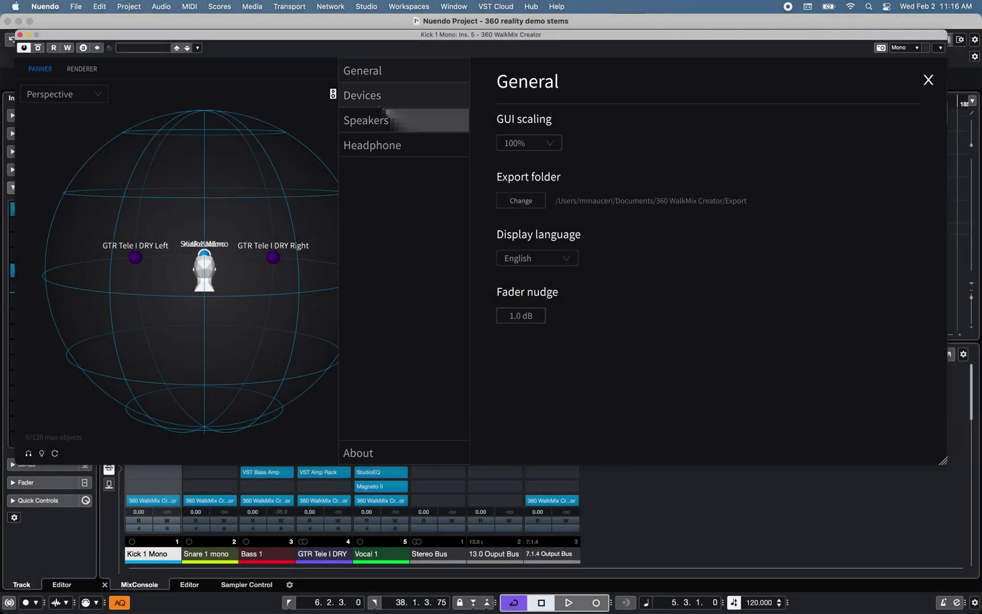
{"action": "left_click", "coordinate": [376, 96]}
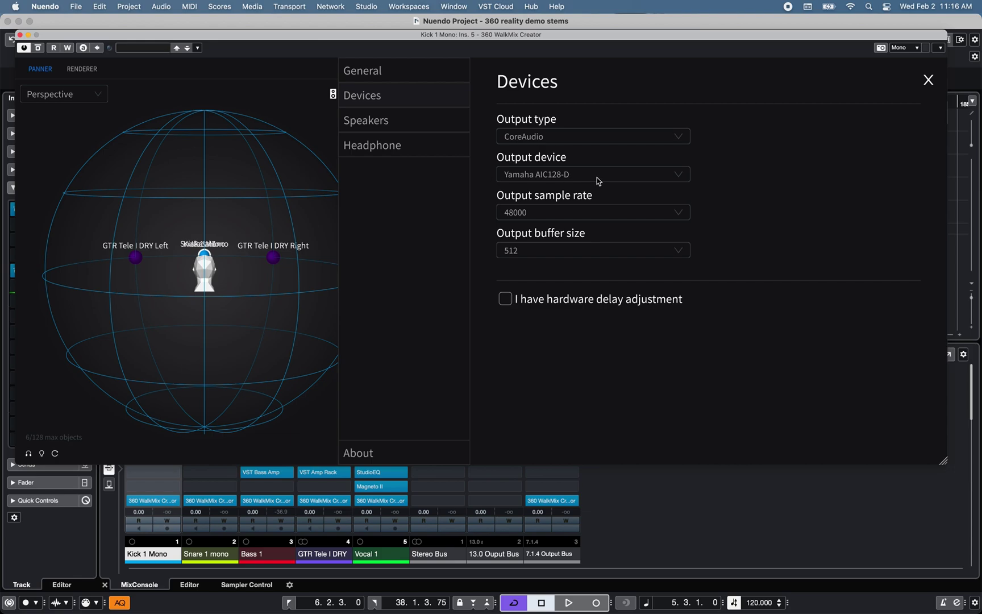
{"action": "left_click", "coordinate": [367, 120]}
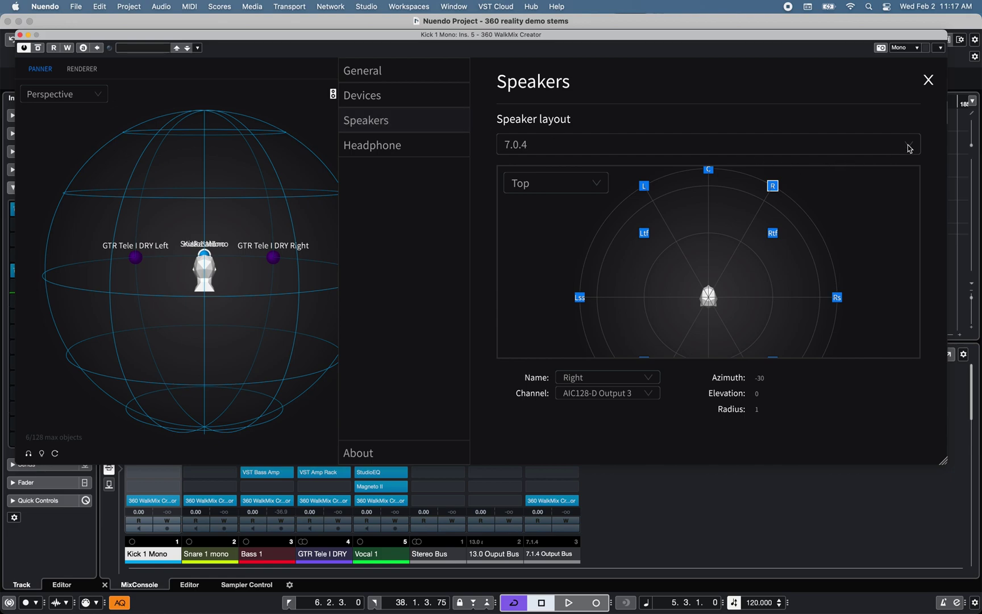
{"action": "left_click", "coordinate": [603, 184]}
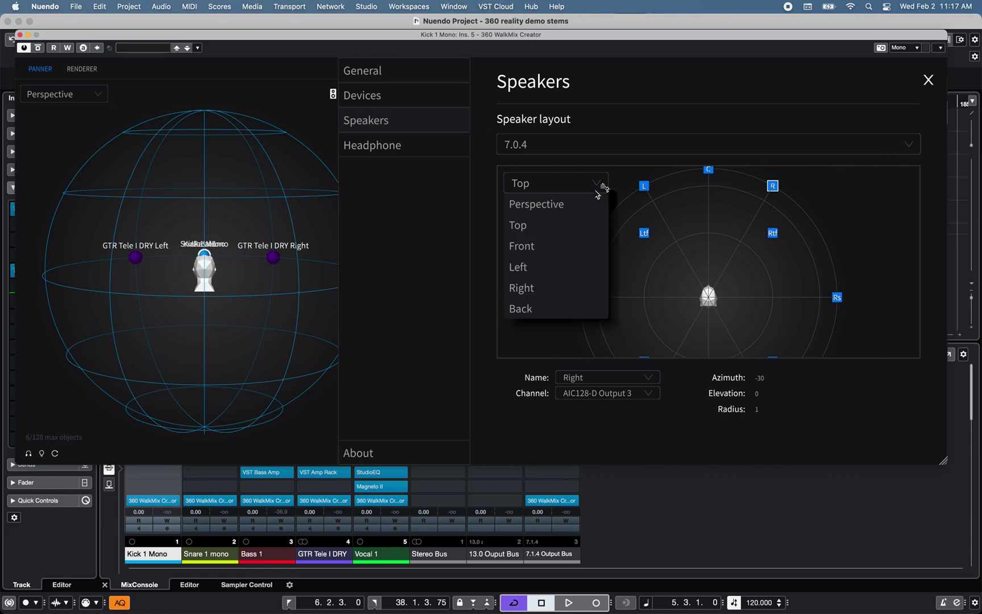
{"action": "left_click", "coordinate": [589, 205]}
{"action": "left_click_drag", "start_coordinate": [672, 231], "coordinate": [700, 246]}
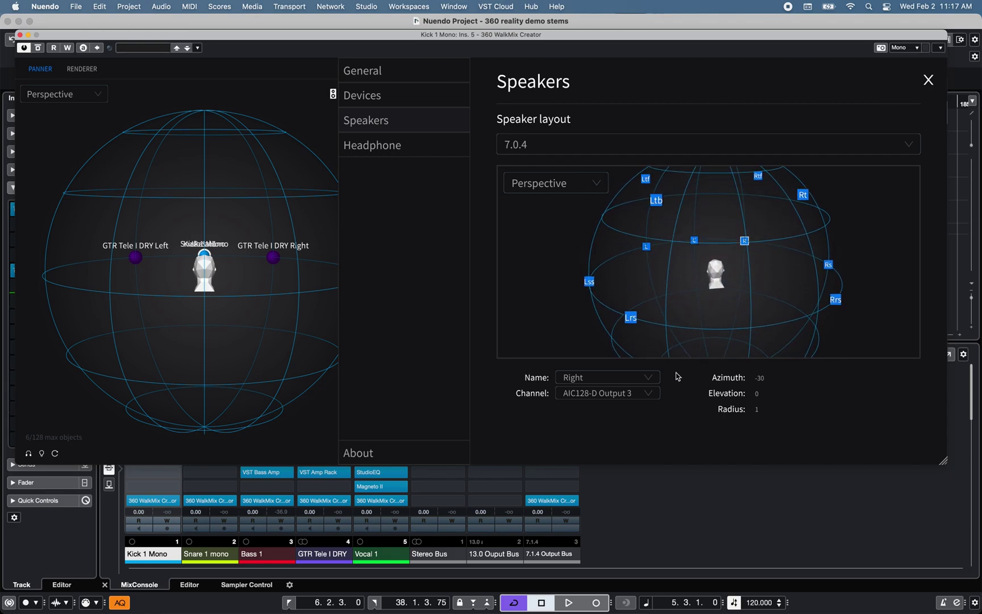
Step: Set the Left speaker's azimuth to 35 and save the layout as 7.0.4-modified
{"action": "left_click", "coordinate": [648, 377]}
{"action": "left_click", "coordinate": [645, 401]}
{"action": "left_click", "coordinate": [757, 378]}
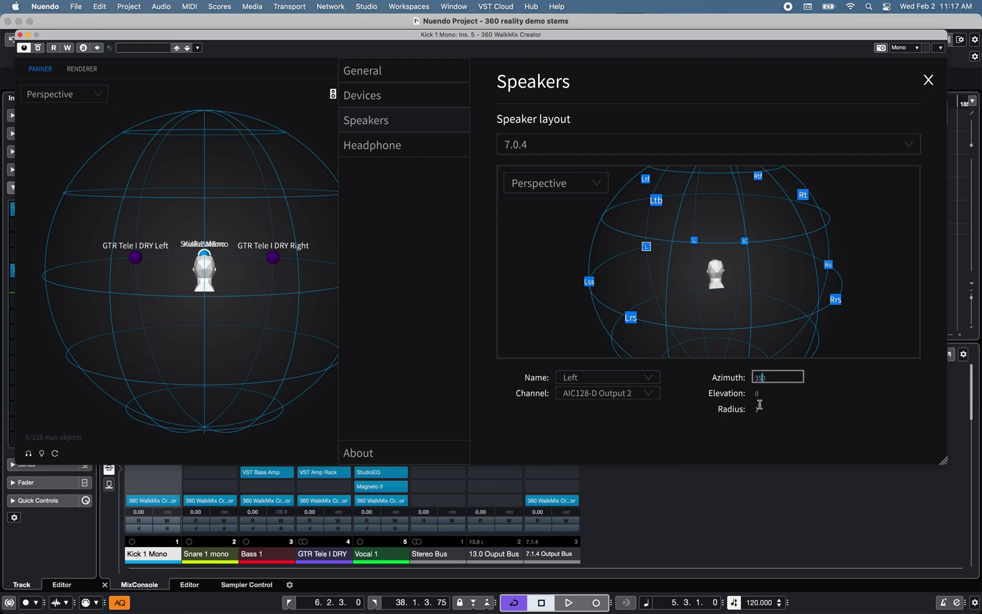
{"action": "key", "text": "Return"}
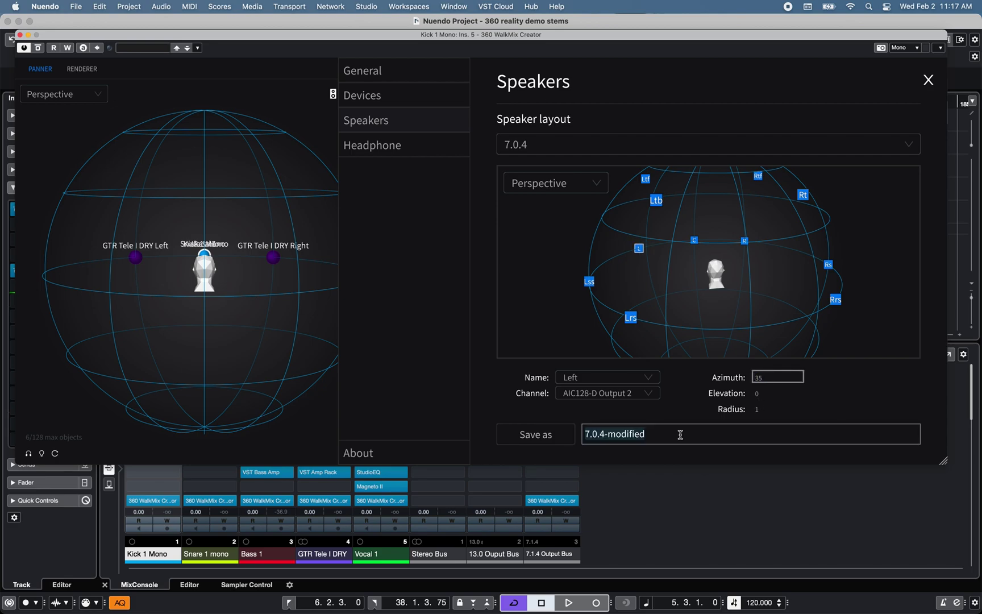
{"action": "left_click", "coordinate": [545, 435]}
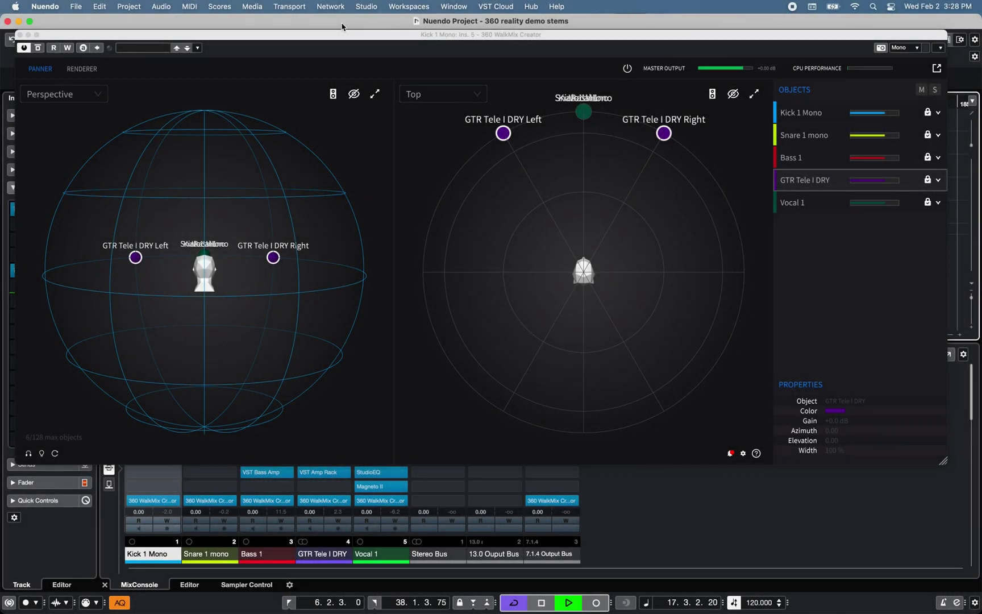
Step: Stop playback, show the Left view beside Perspective with speaker outputs and no object names
{"action": "key", "text": "space"}
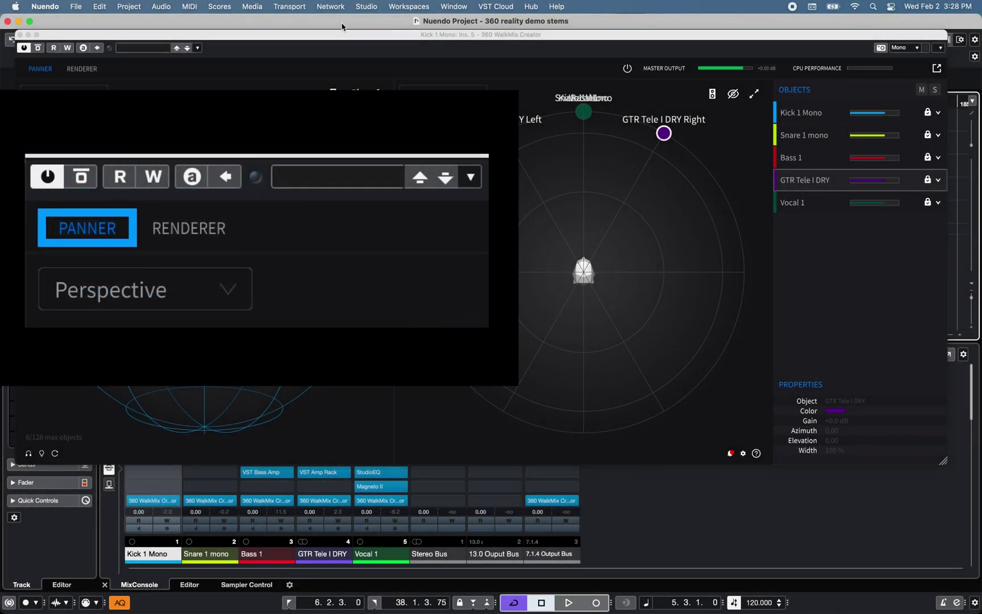
{"action": "left_click_drag", "start_coordinate": [140, 199], "coordinate": [207, 276]}
{"action": "left_click", "coordinate": [443, 94]}
{"action": "left_click", "coordinate": [464, 159]}
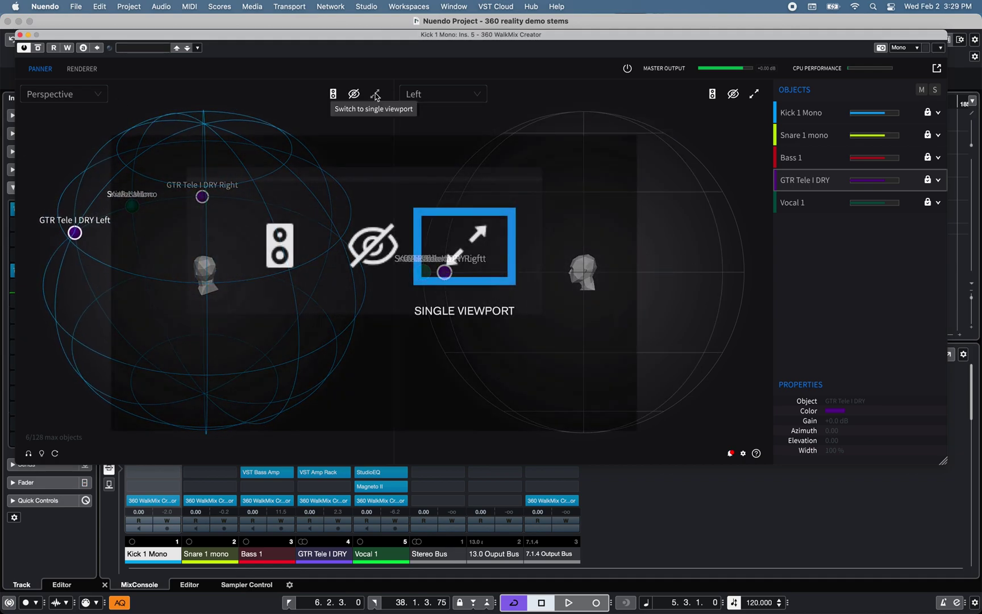
{"action": "left_click", "coordinate": [375, 95]}
{"action": "left_click", "coordinate": [754, 94]}
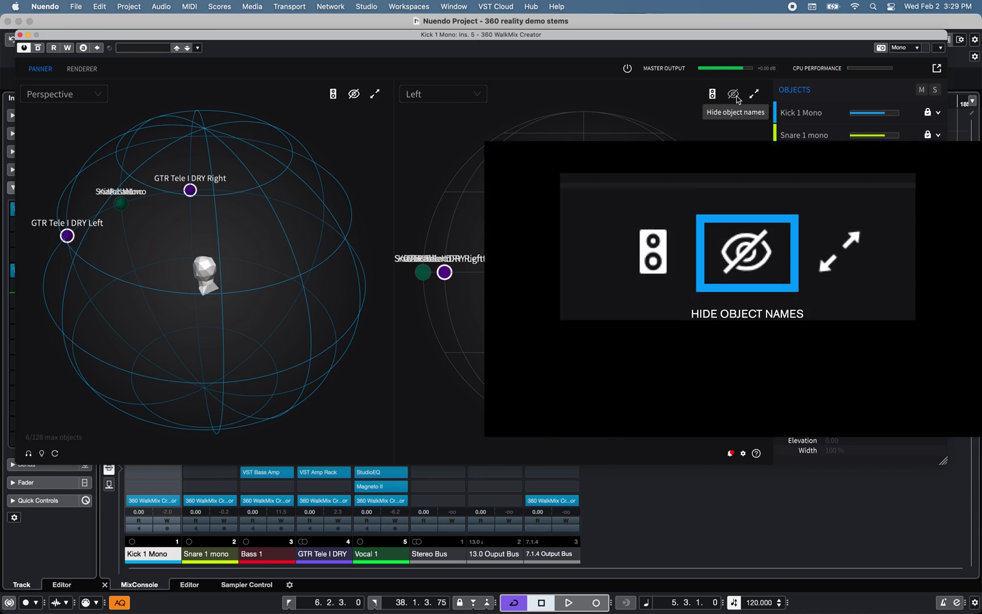
{"action": "left_click", "coordinate": [734, 95]}
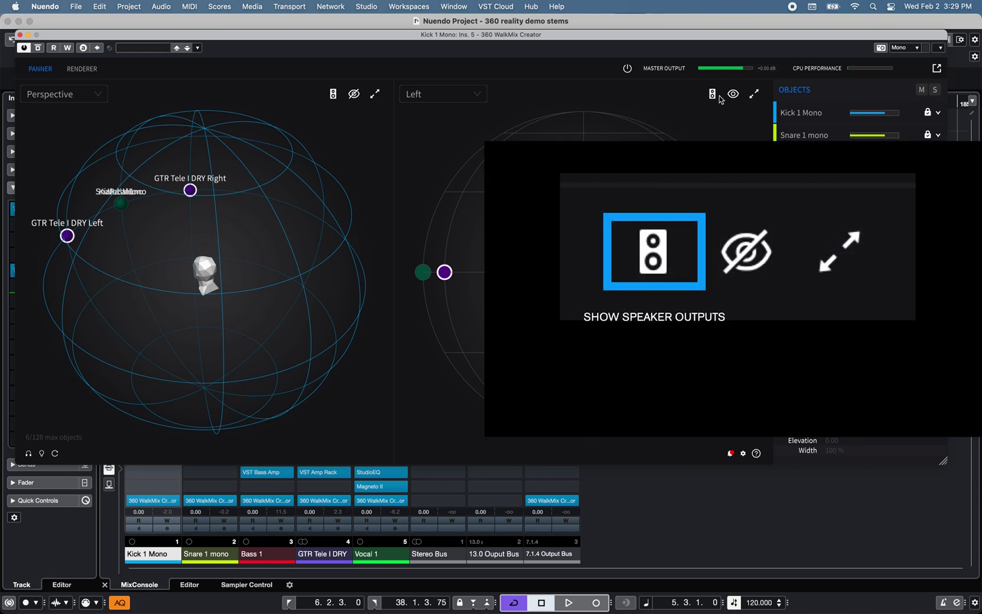
{"action": "left_click", "coordinate": [715, 95]}
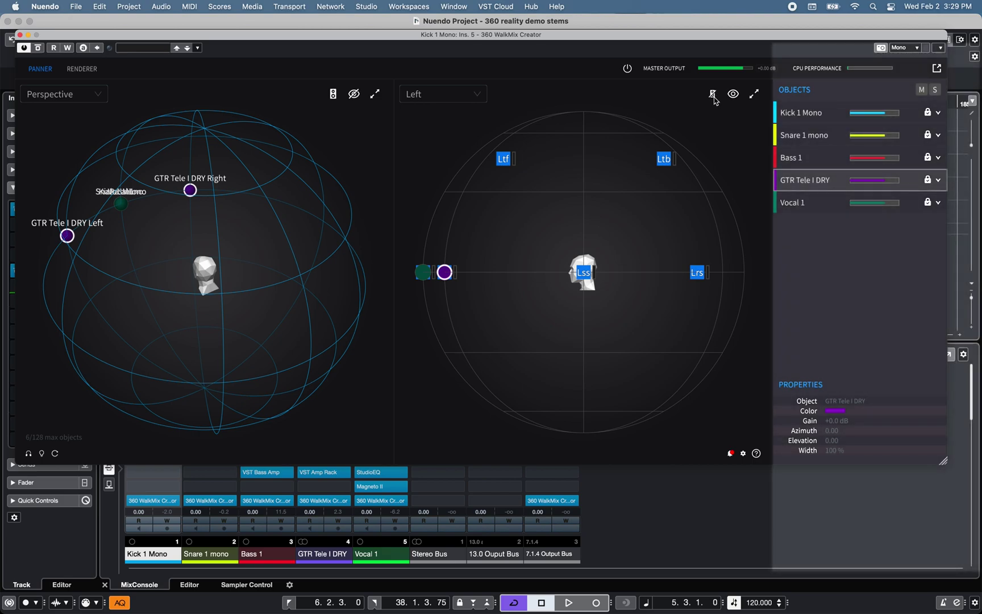
Step: Expand Kick 1 Mono, Snare 1 mono, Bass 1, GTR Tele I DRY and Vocal 1 to show their channels
{"action": "mouse_move", "coordinate": [794, 115]}
{"action": "left_click", "coordinate": [938, 113]}
{"action": "left_click", "coordinate": [938, 158]}
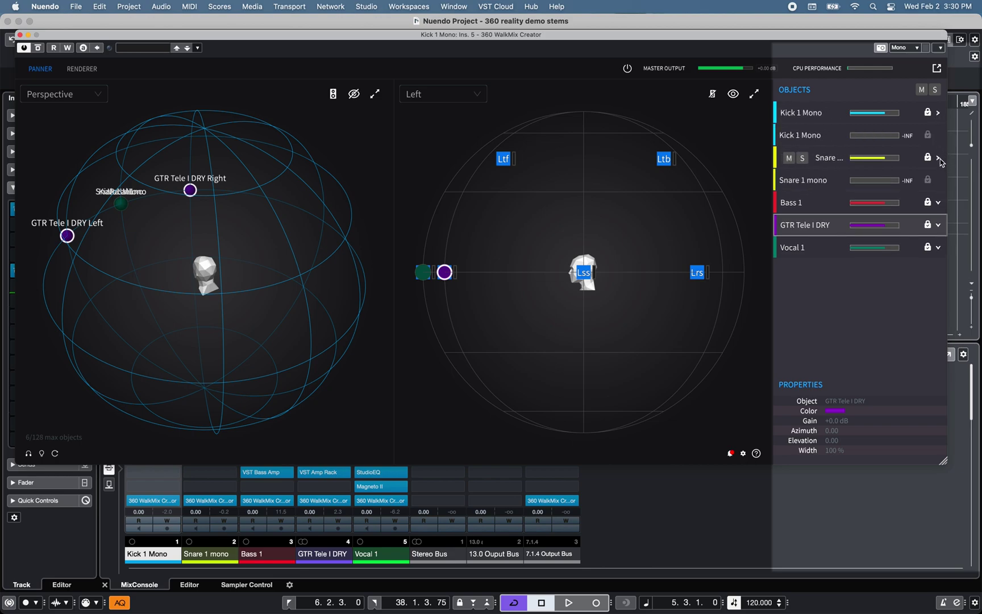
{"action": "left_click", "coordinate": [939, 203]}
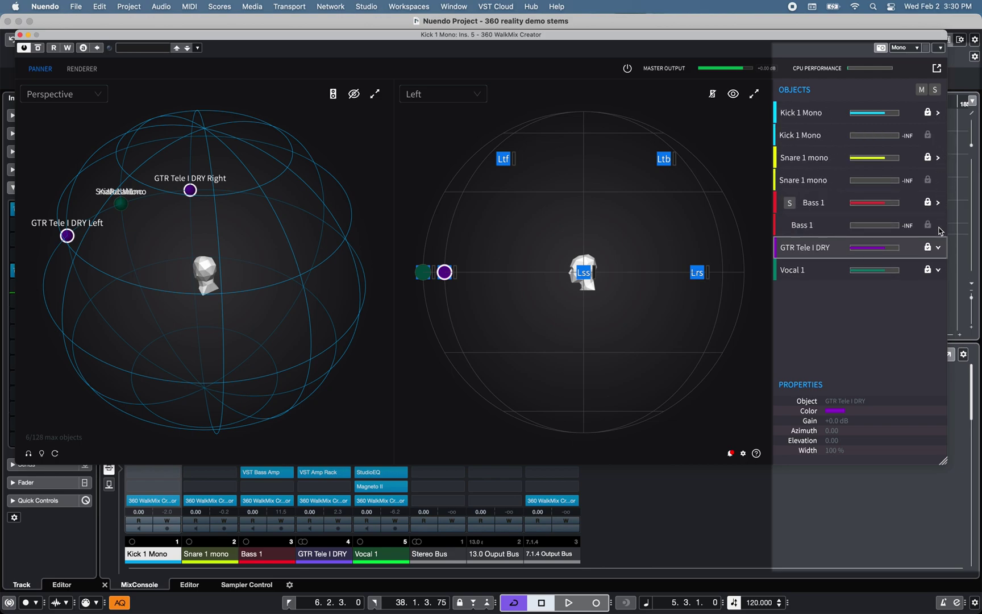
{"action": "left_click", "coordinate": [938, 249]}
{"action": "left_click", "coordinate": [938, 314]}
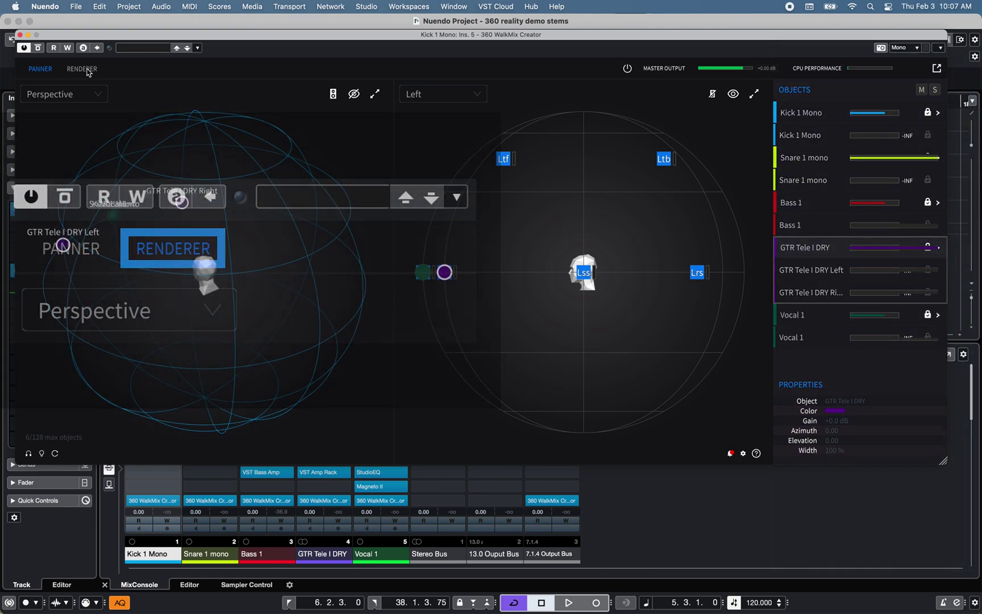
Step: Test mute and solo on the Center output channel, then turn on headphone monitoring
{"action": "left_click", "coordinate": [82, 69]}
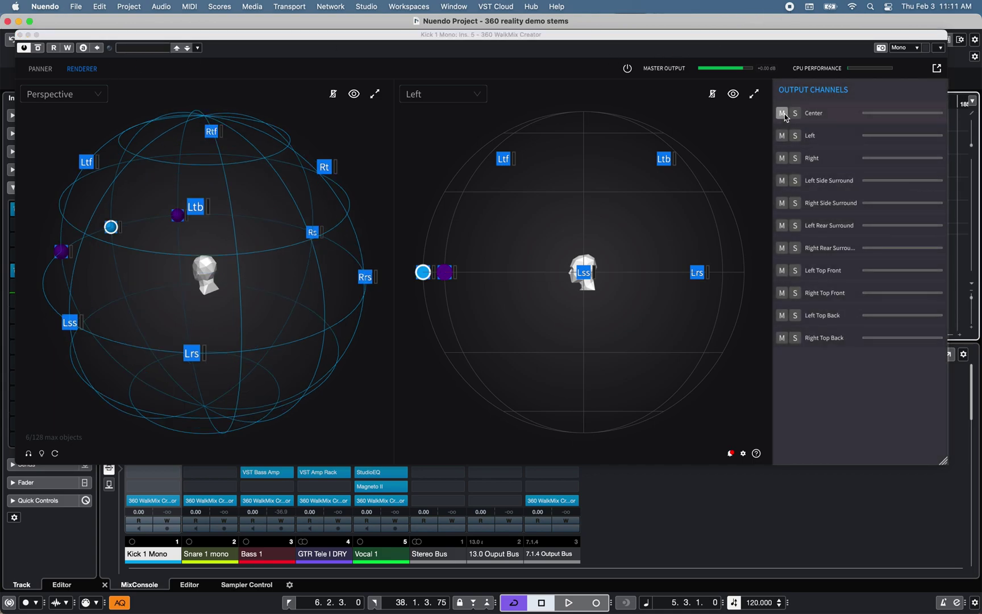
{"action": "left_click", "coordinate": [782, 113]}
{"action": "left_click", "coordinate": [782, 113]}
{"action": "left_click", "coordinate": [794, 114]}
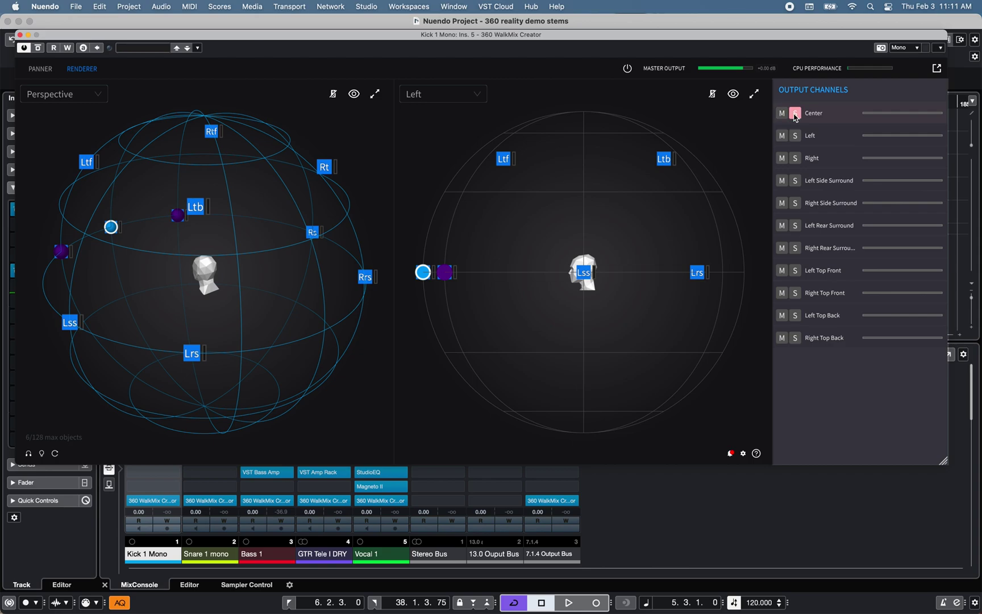
{"action": "left_click", "coordinate": [795, 114]}
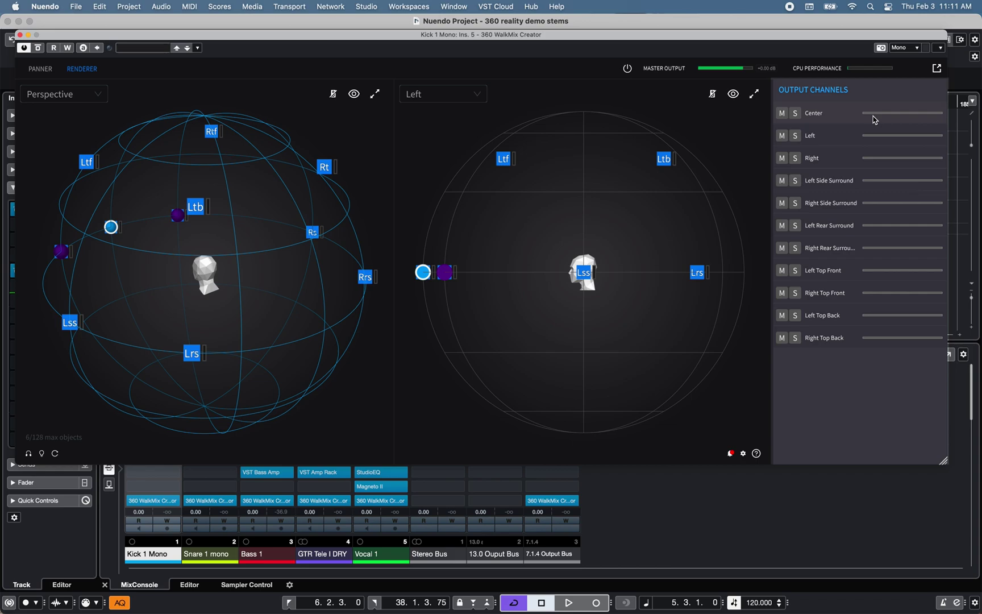
{"action": "left_click", "coordinate": [28, 453]}
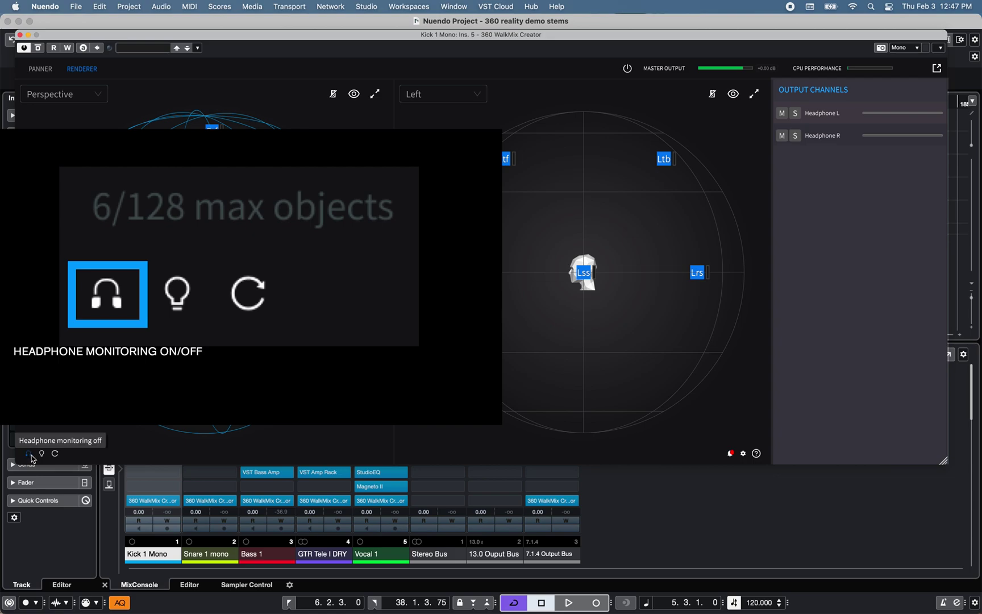
Step: Enable the renderer's processing from its settings and start project playback
{"action": "left_click", "coordinate": [28, 453]}
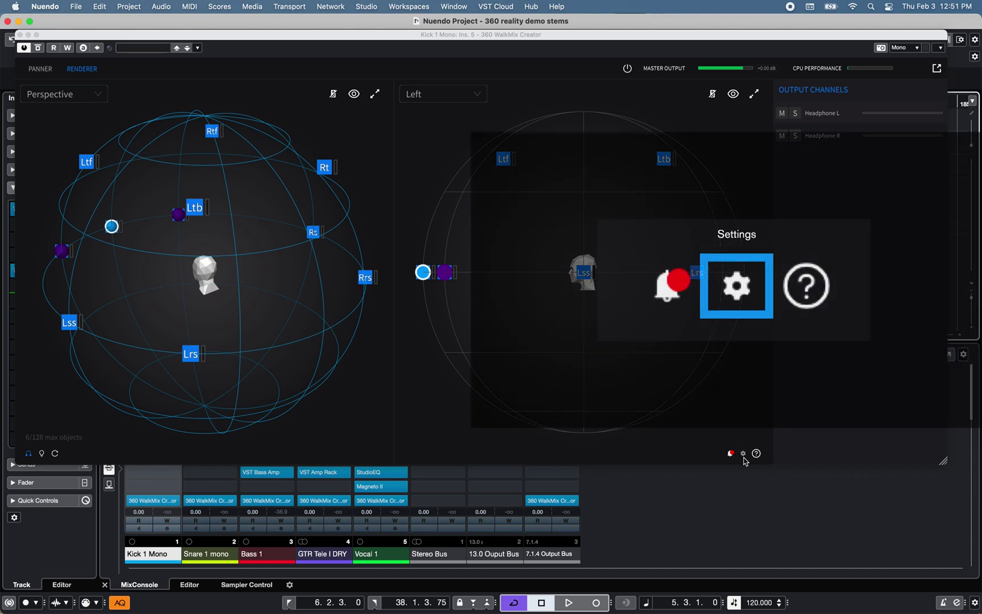
{"action": "left_click", "coordinate": [743, 454]}
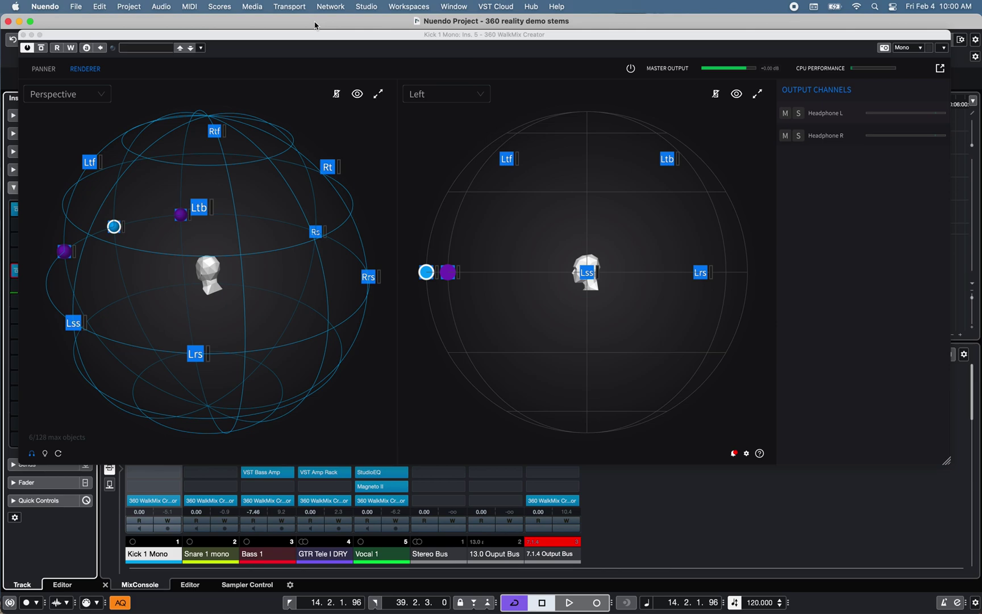
{"action": "left_click", "coordinate": [318, 39]}
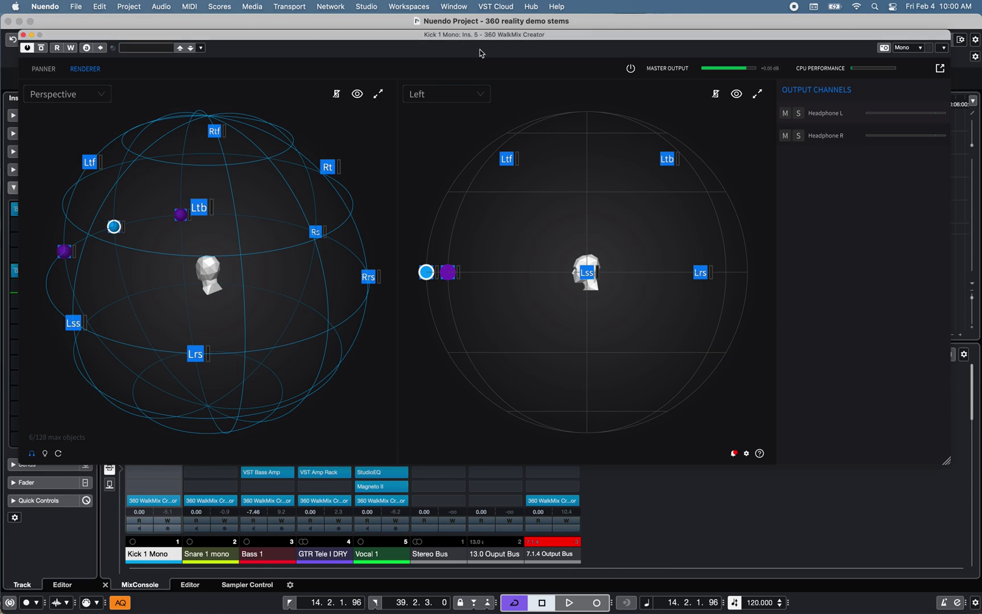
{"action": "left_click", "coordinate": [631, 69]}
{"action": "left_click", "coordinate": [569, 602]}
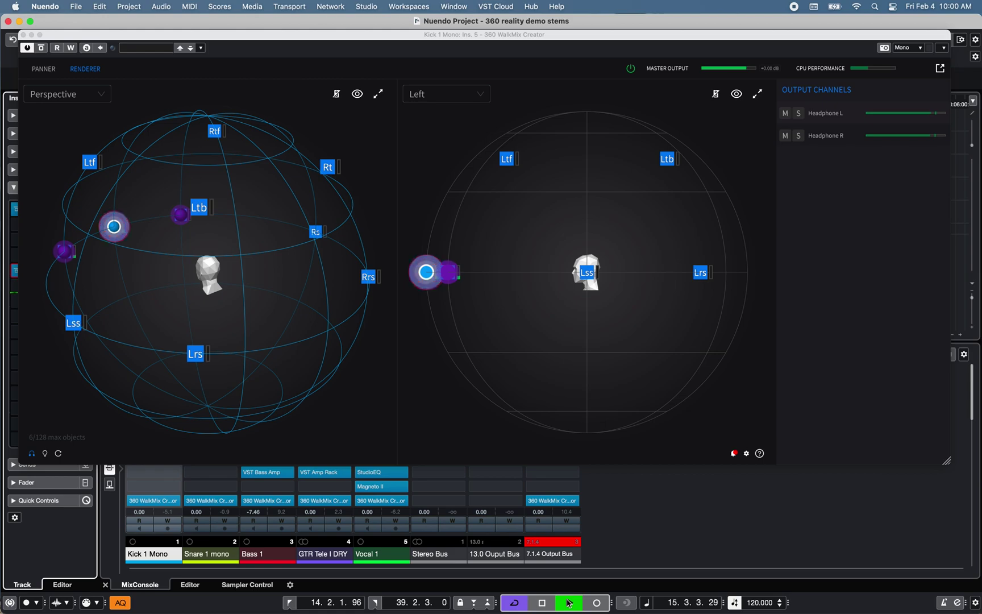
Step: Raise Kick 1 Mono's gain to +6 dB and move the soloed Snare 1 mono lower in the sound field
{"action": "left_click", "coordinate": [44, 69]}
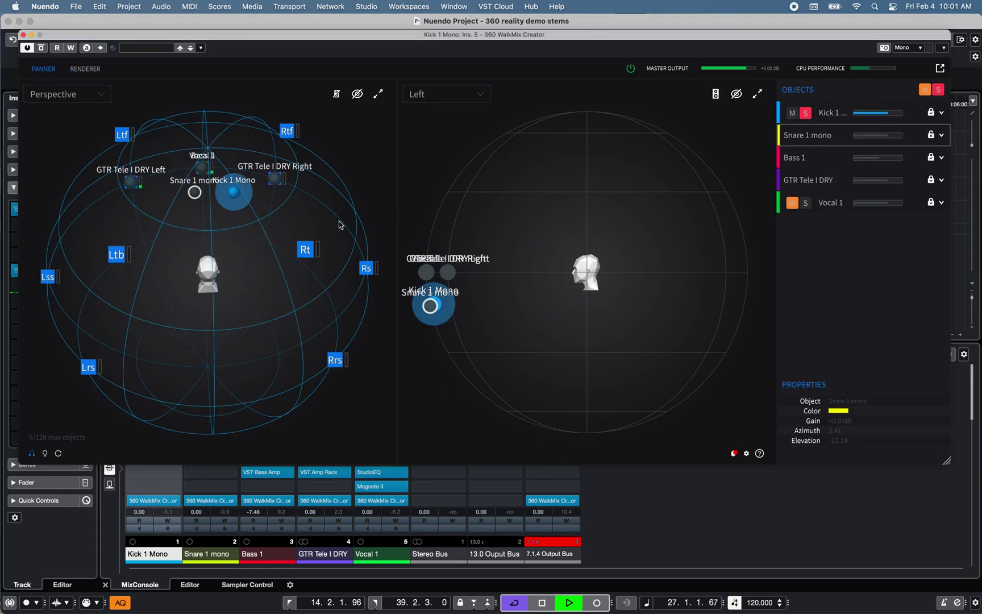
{"action": "left_click", "coordinate": [884, 113]}
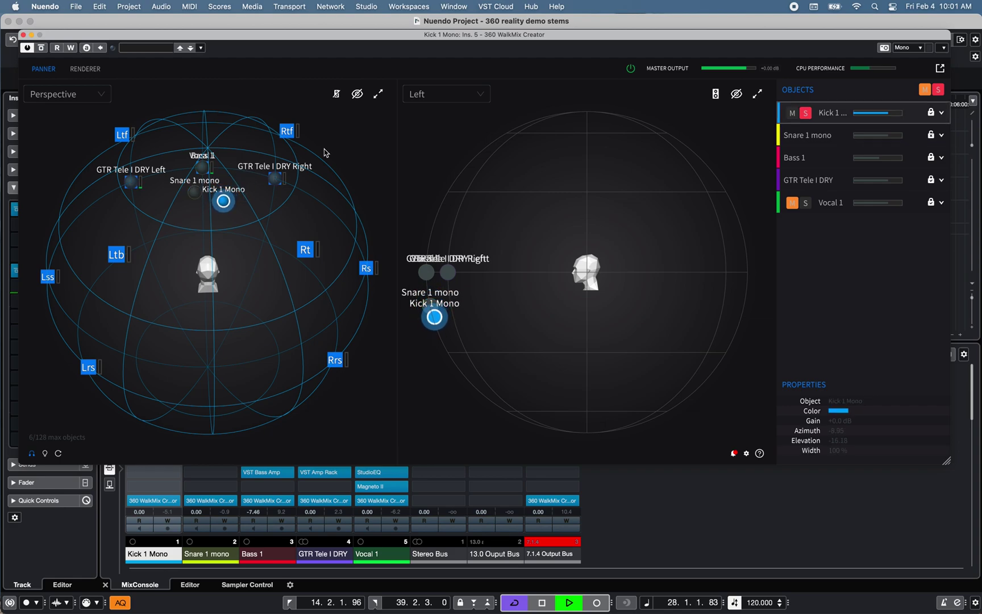
{"action": "left_click_drag", "start_coordinate": [884, 115], "coordinate": [901, 117]}
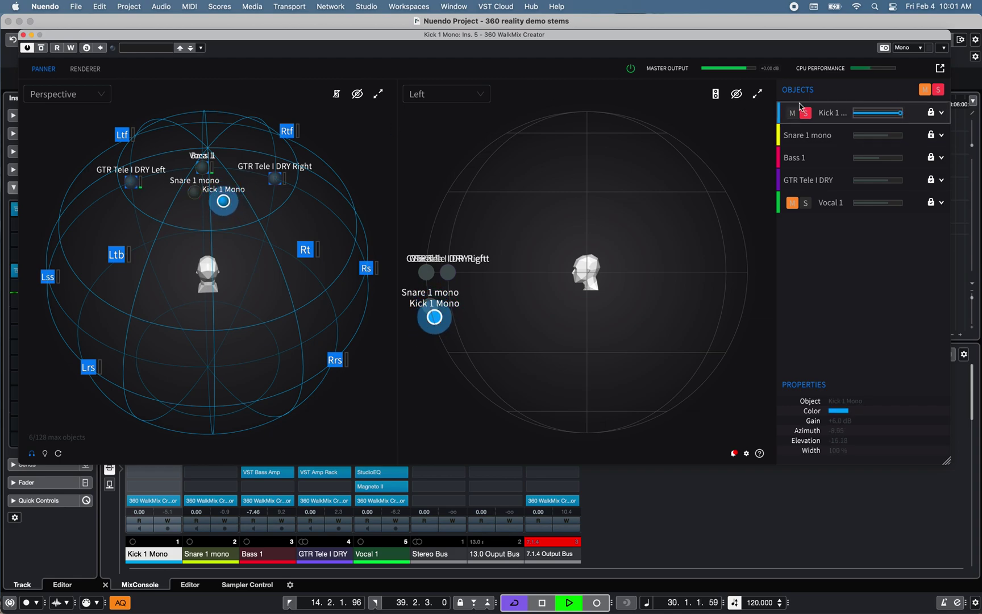
{"action": "left_click", "coordinate": [813, 136]}
{"action": "left_click", "coordinate": [806, 135]}
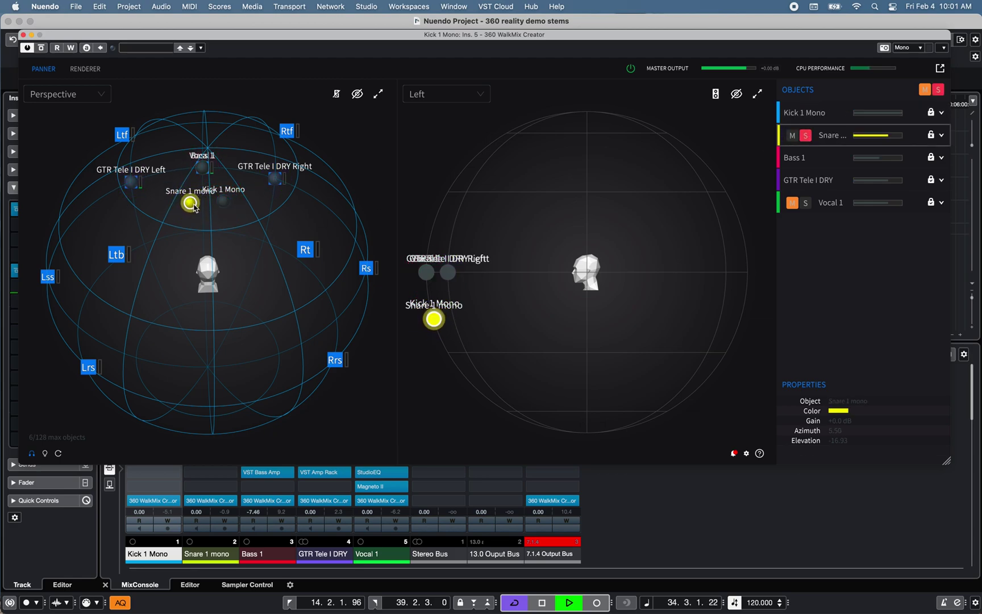
{"action": "left_click_drag", "start_coordinate": [194, 206], "coordinate": [211, 216]}
{"action": "left_click", "coordinate": [805, 136]}
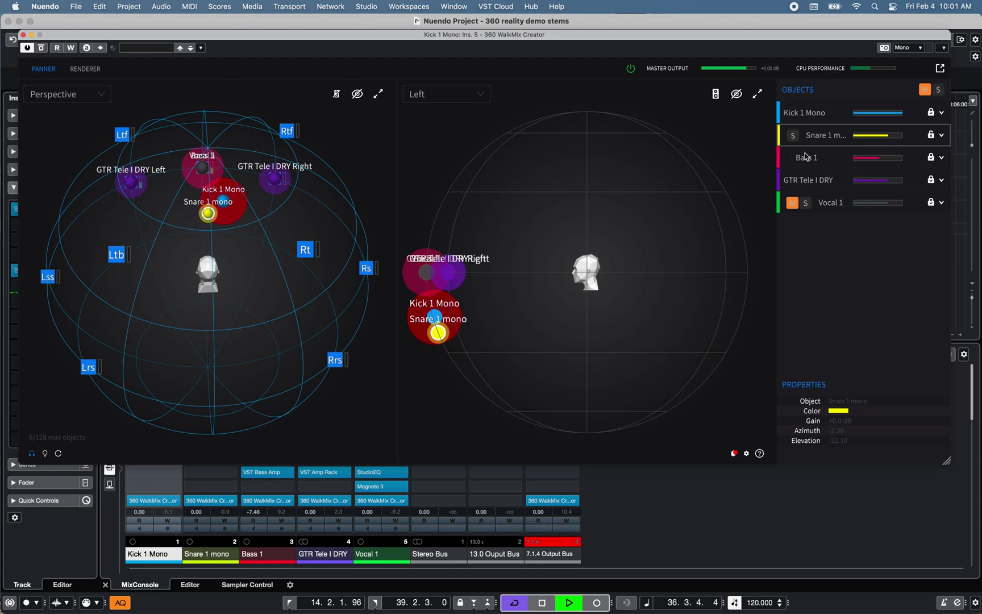
Step: Lower Bass 1's gain to +1.28 and expand GTR Tele I DRY into left and right objects
{"action": "left_click", "coordinate": [805, 158]}
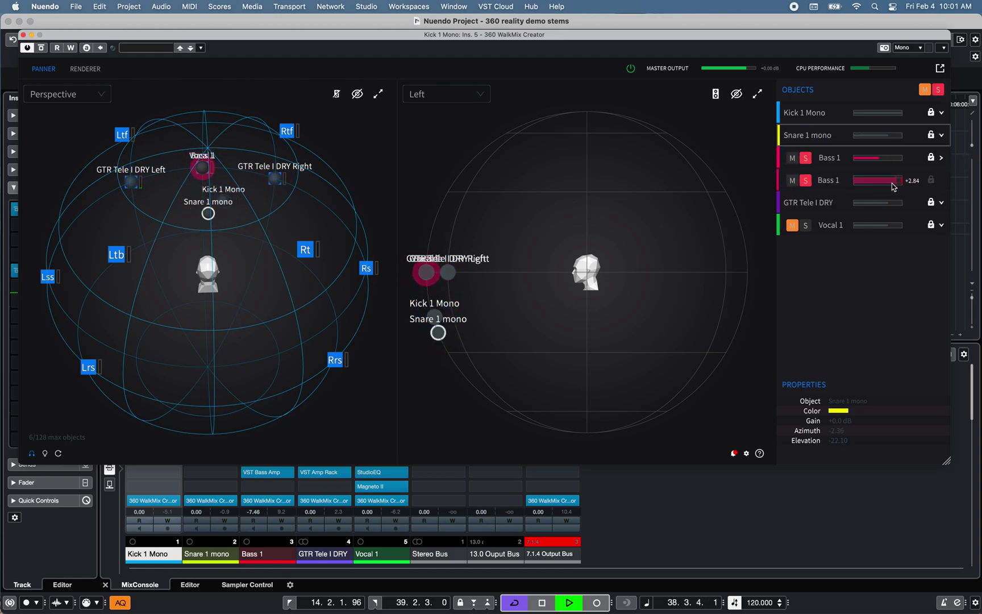
{"action": "left_click_drag", "start_coordinate": [891, 187], "coordinate": [887, 182]}
{"action": "left_click", "coordinate": [941, 202]}
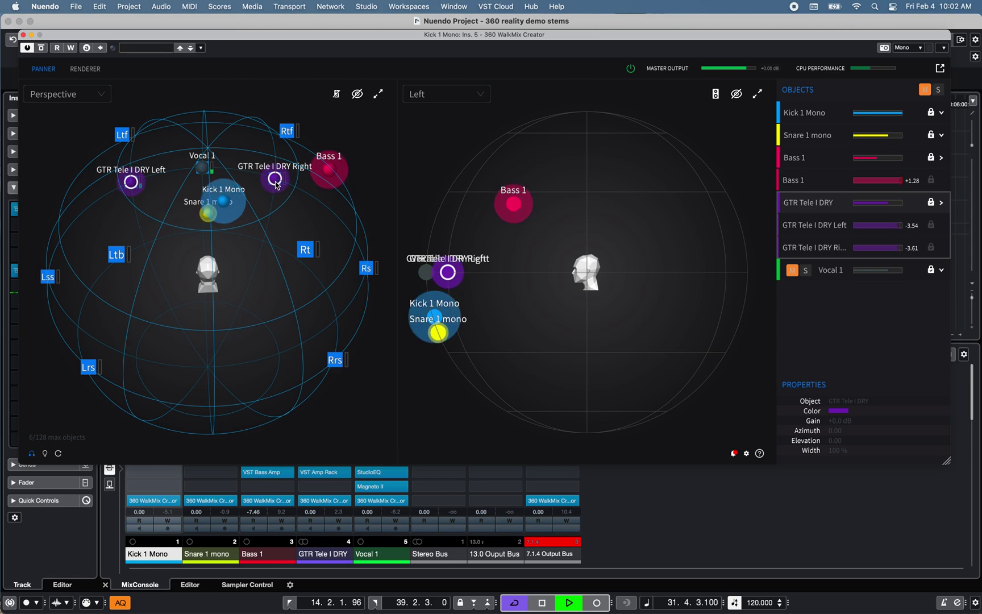
{"action": "left_click_drag", "start_coordinate": [265, 213], "coordinate": [239, 206]}
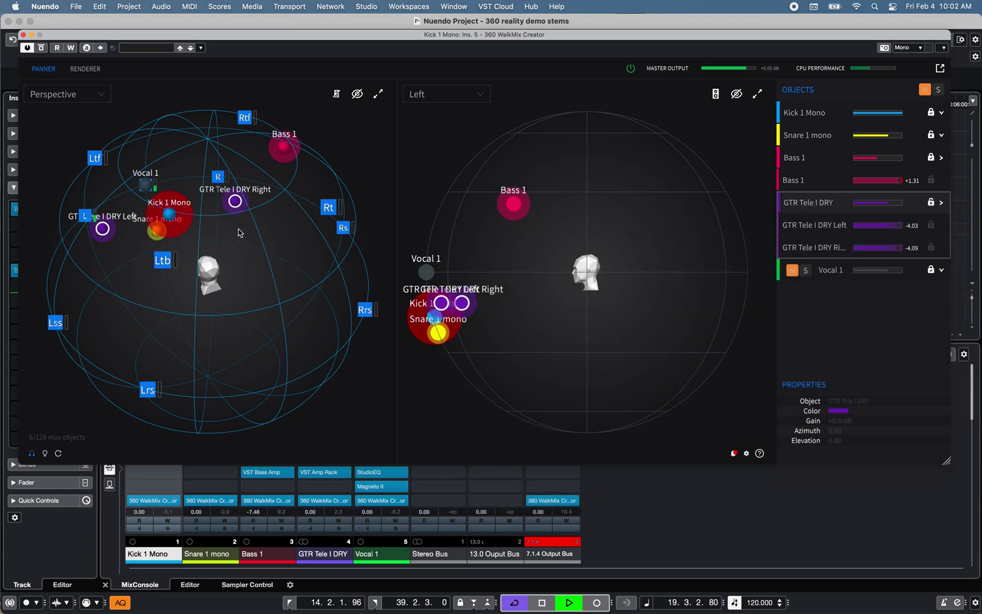
Step: Spread the GTR Tele I DRY objects lower and wider, cut GTR Left's gain, and raise master output to about +4.1 dB
{"action": "left_click_drag", "start_coordinate": [235, 202], "coordinate": [224, 211]}
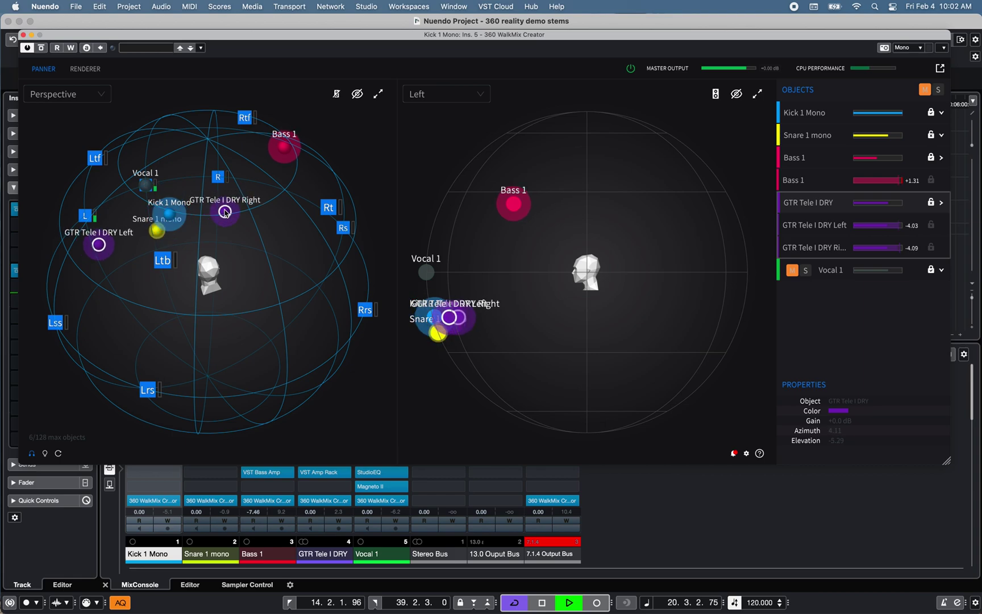
{"action": "mouse_move", "coordinate": [892, 230]}
{"action": "left_click_drag", "start_coordinate": [892, 230], "coordinate": [884, 229]}
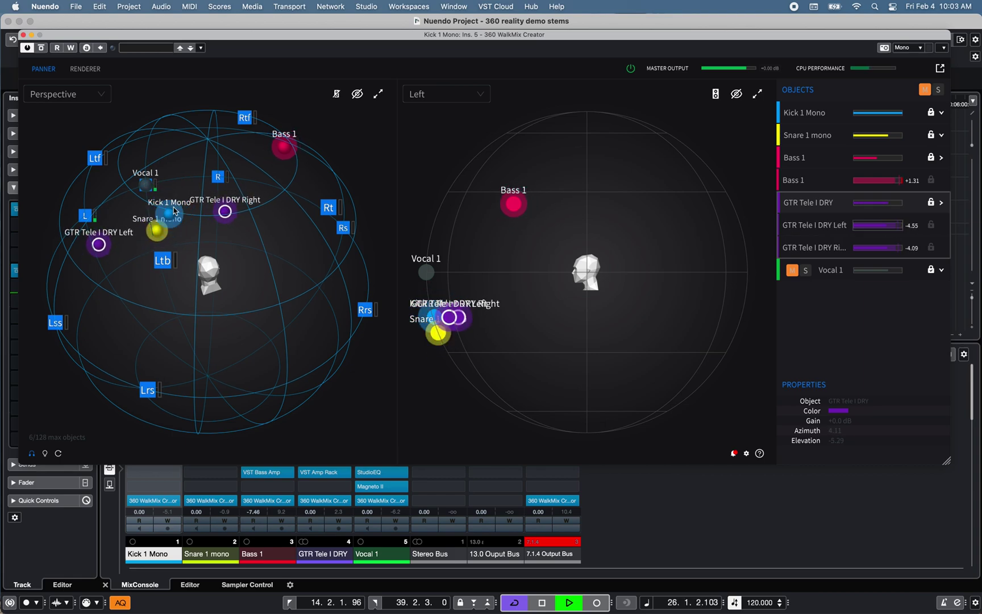
{"action": "left_click", "coordinate": [169, 213]}
{"action": "left_click", "coordinate": [225, 211]}
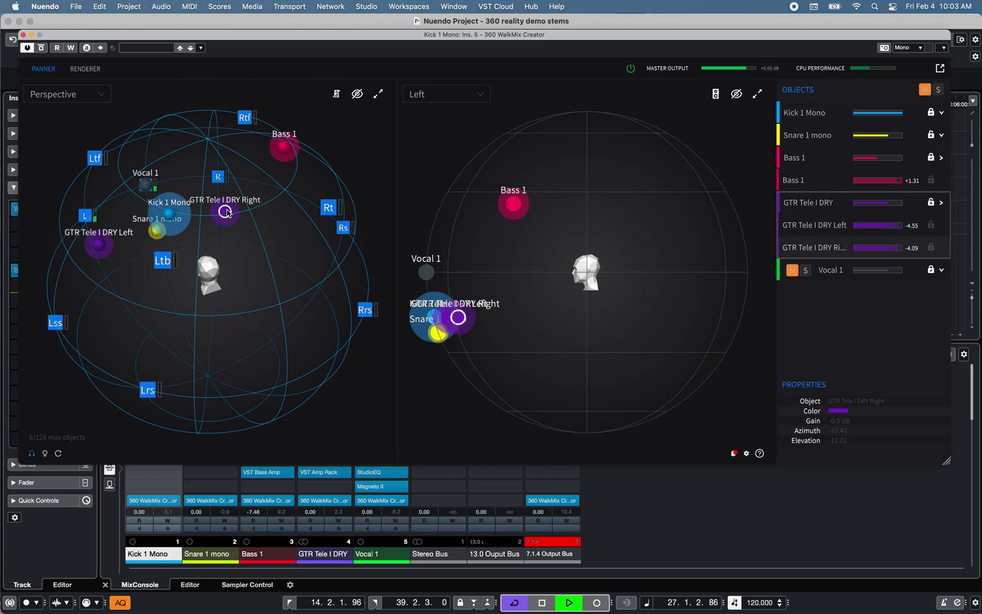
{"action": "left_click_drag", "start_coordinate": [225, 212], "coordinate": [239, 228]}
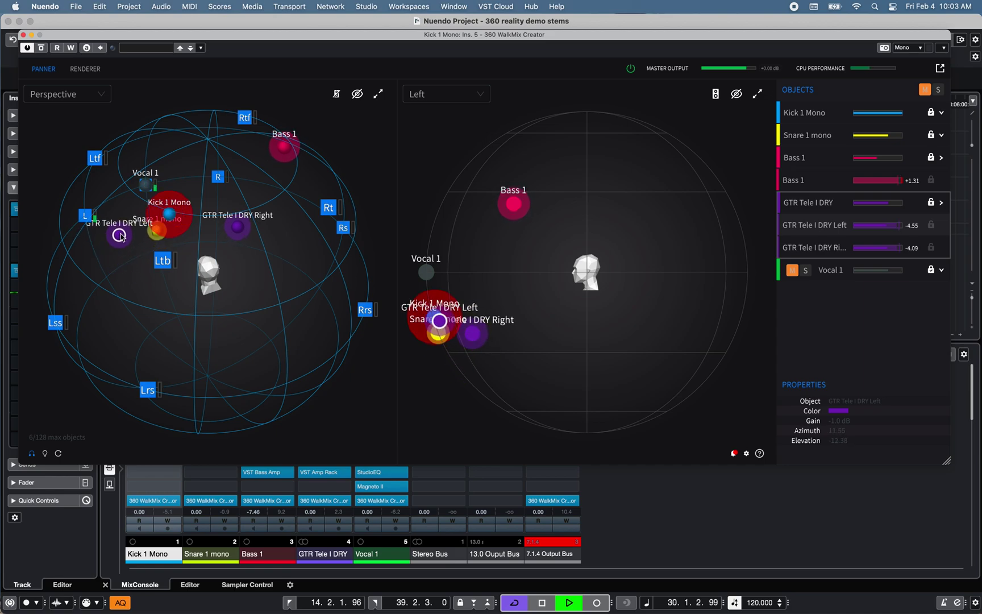
{"action": "mouse_move", "coordinate": [746, 71]}
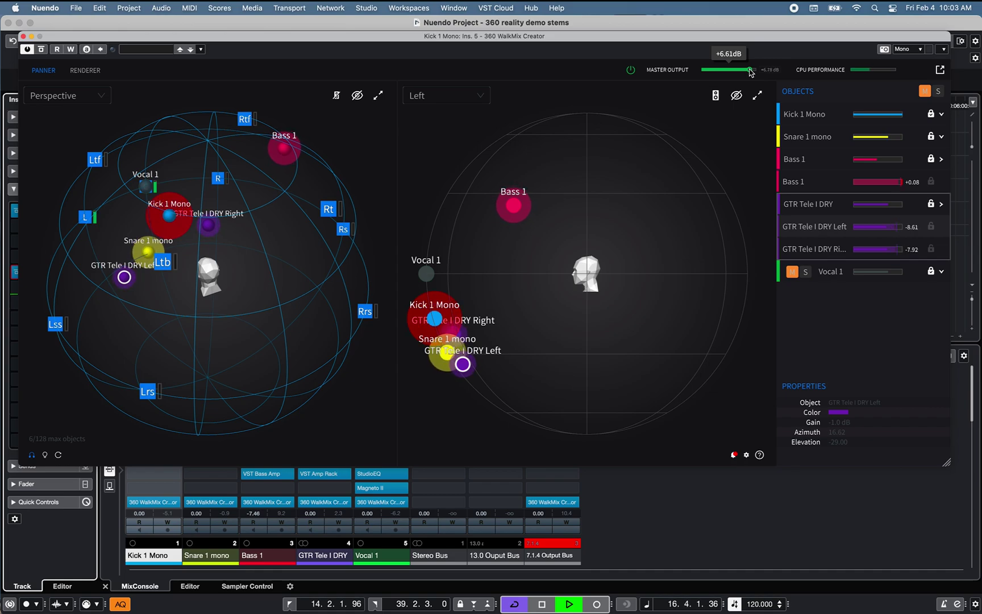
{"action": "left_click_drag", "start_coordinate": [751, 70], "coordinate": [752, 72]}
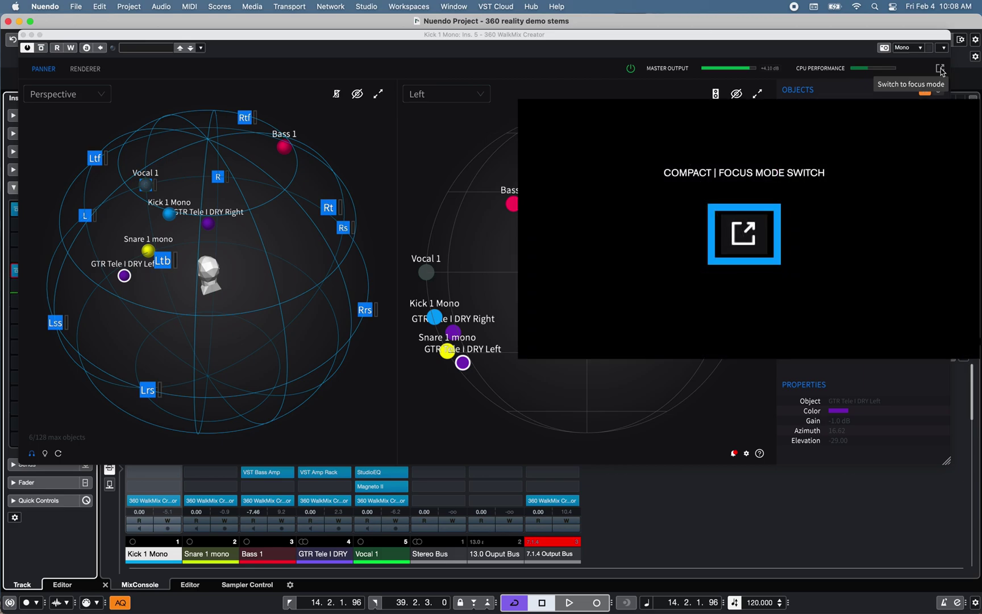
Step: Switch WalkMix Creator to full-screen focus mode and expand the Snare 1 mono strip
{"action": "left_click", "coordinate": [940, 68]}
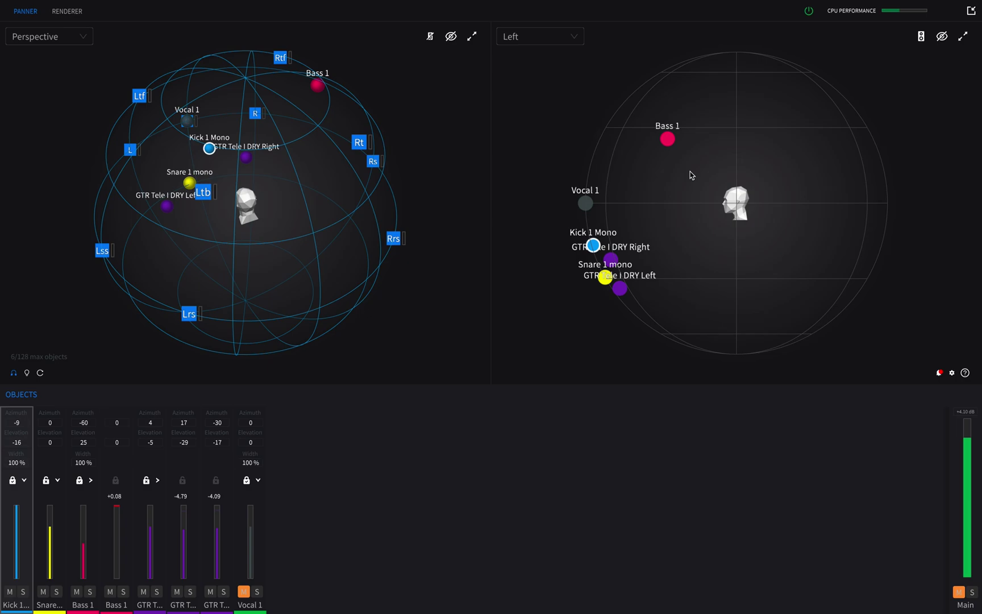
{"action": "left_click", "coordinate": [58, 480]}
{"action": "left_click", "coordinate": [57, 480]}
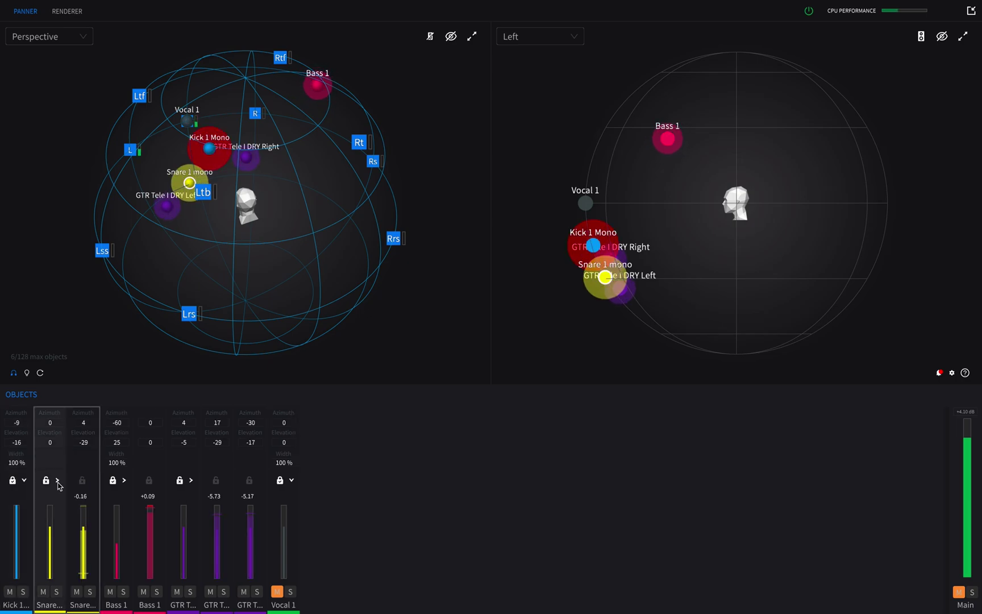